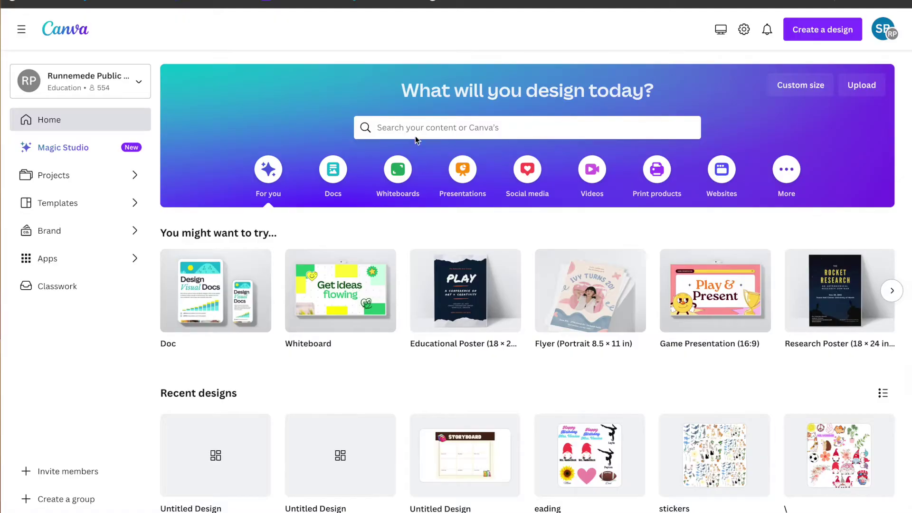
Search Canva home for 'storyboard' to list the storyboard templates.
left_click(446, 128)
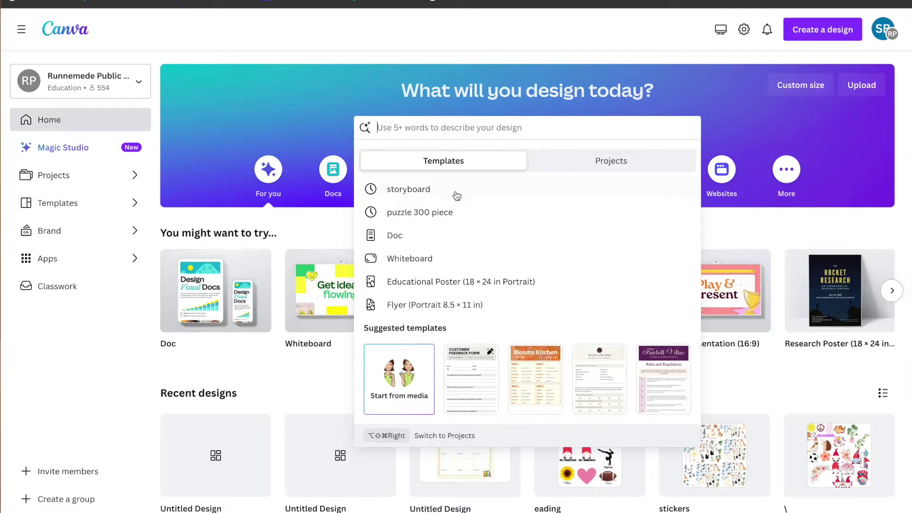
left_click(424, 190)
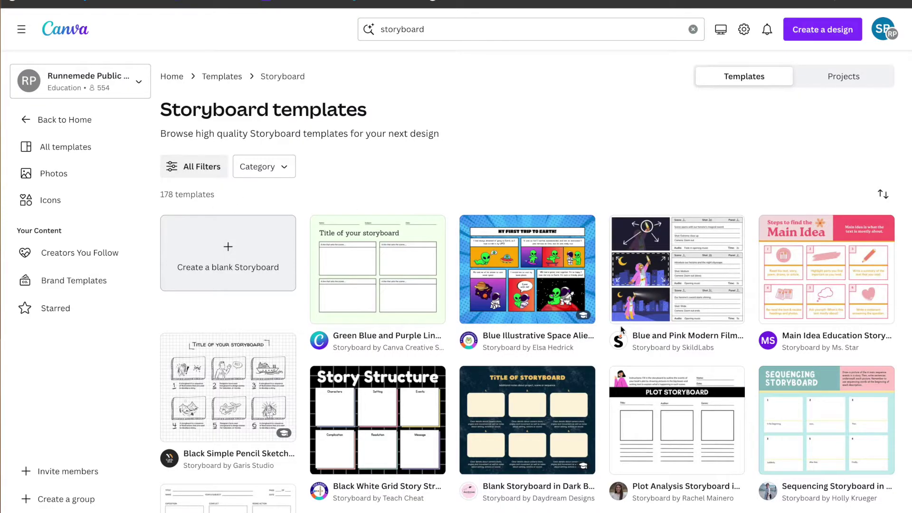
scroll(621, 327, "down", 5)
scroll(621, 328, "down", 3)
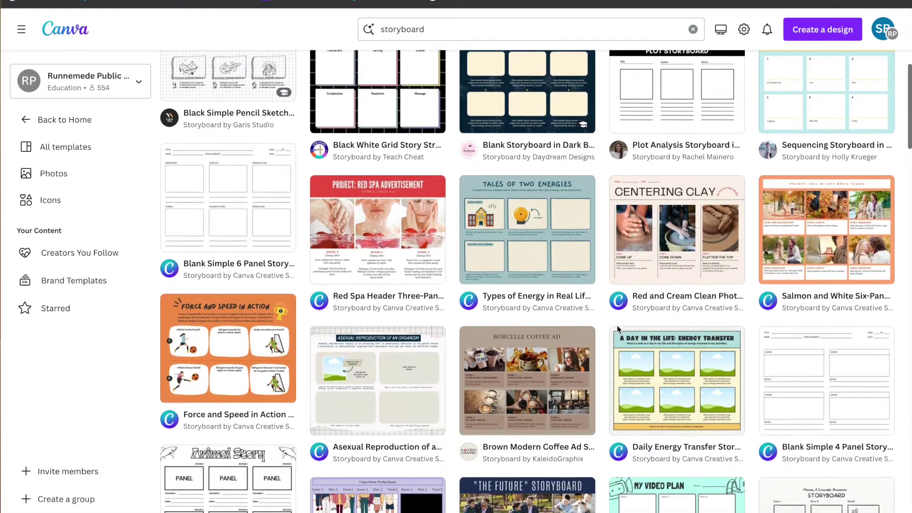
scroll(616, 325, "down", 3)
scroll(617, 326, "down", 2)
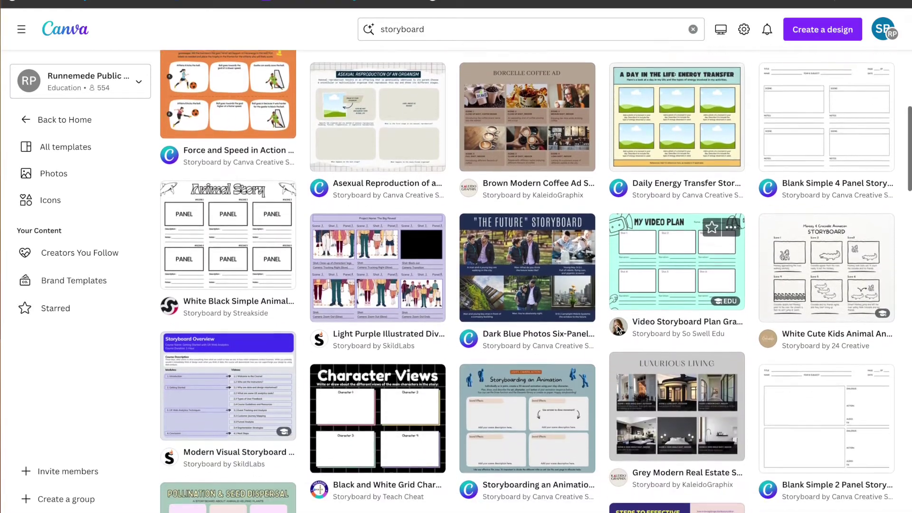
scroll(617, 327, "down", 3)
scroll(617, 328, "down", 2)
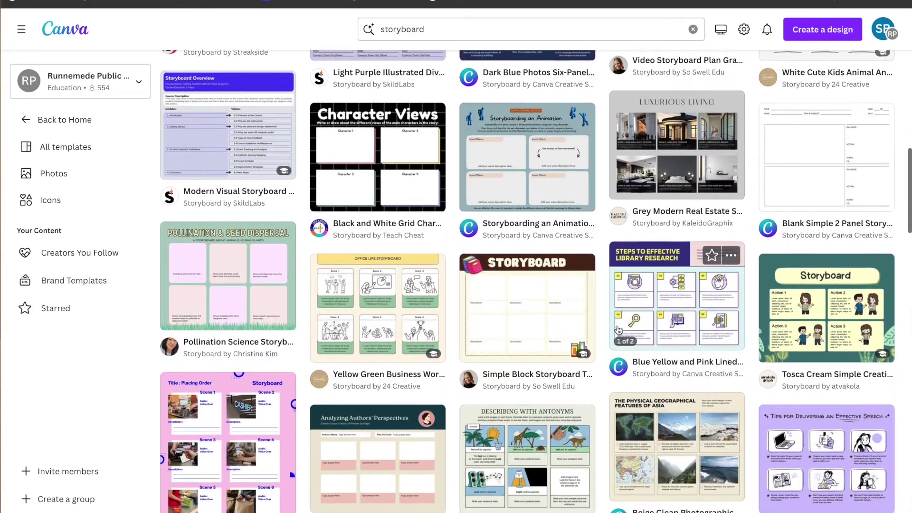
scroll(618, 329, "down", 2)
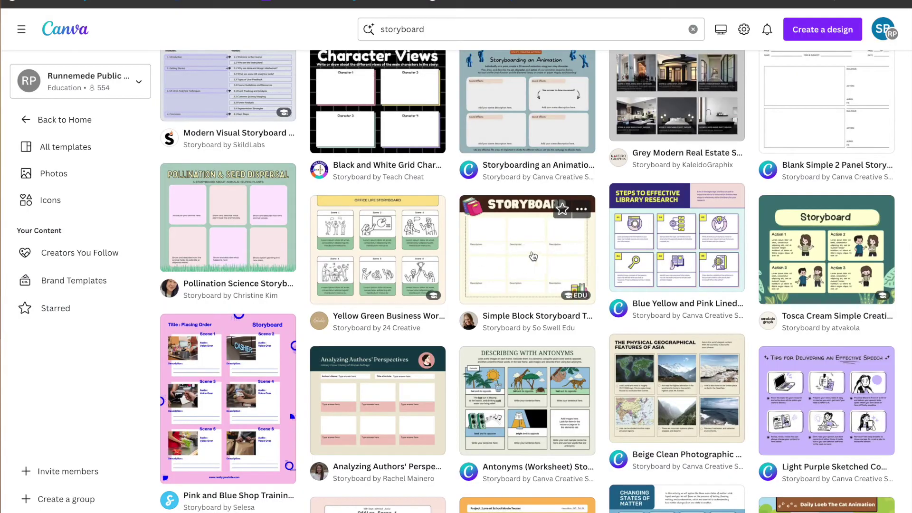
scroll(533, 257, "down", 3)
scroll(533, 257, "down", 3)
scroll(533, 256, "down", 1)
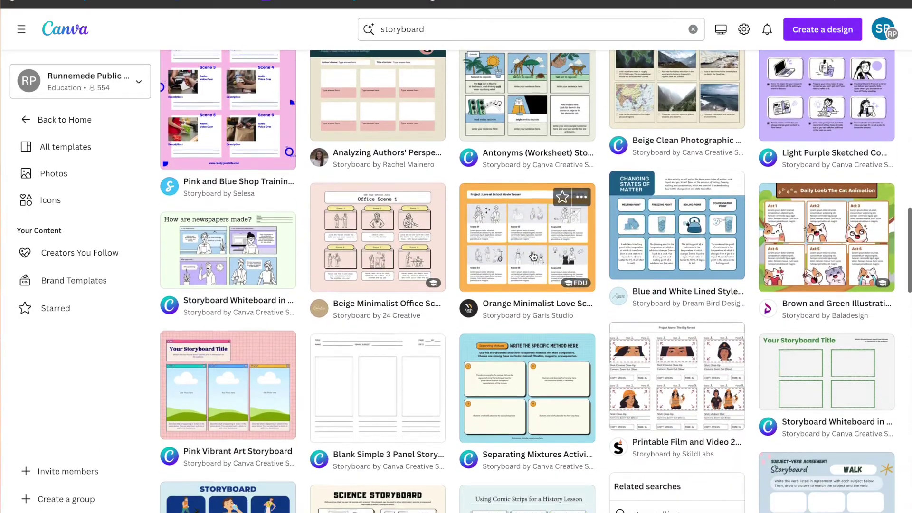
scroll(533, 256, "down", 3)
scroll(397, 286, "down", 3)
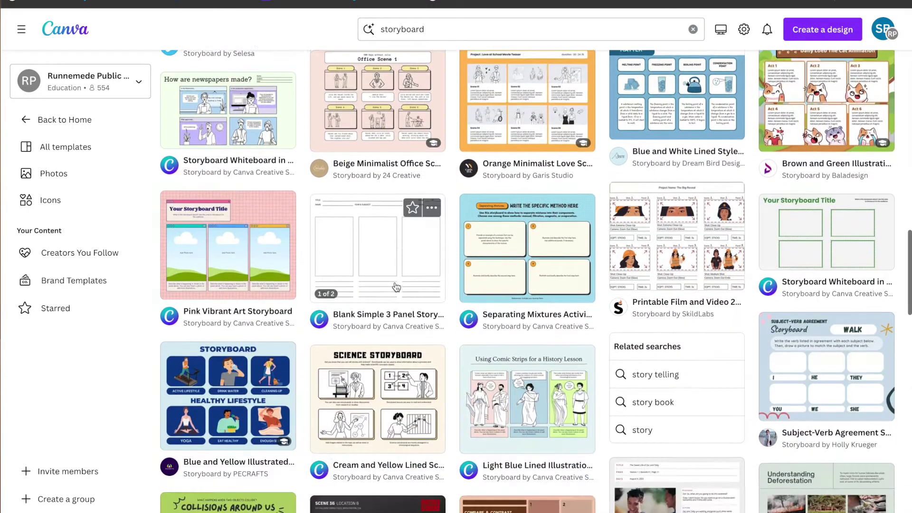
scroll(397, 286, "down", 3)
scroll(398, 286, "down", 2)
scroll(375, 285, "down", 1)
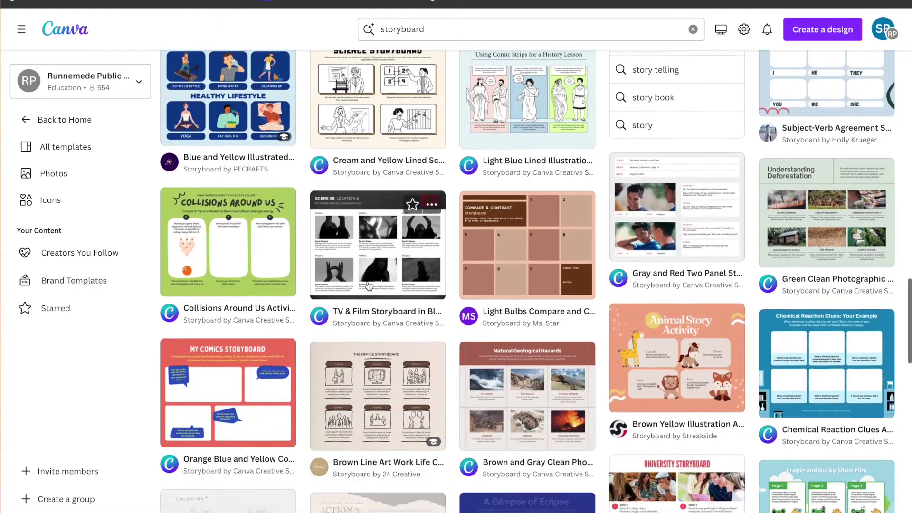
scroll(406, 214, "up", 1)
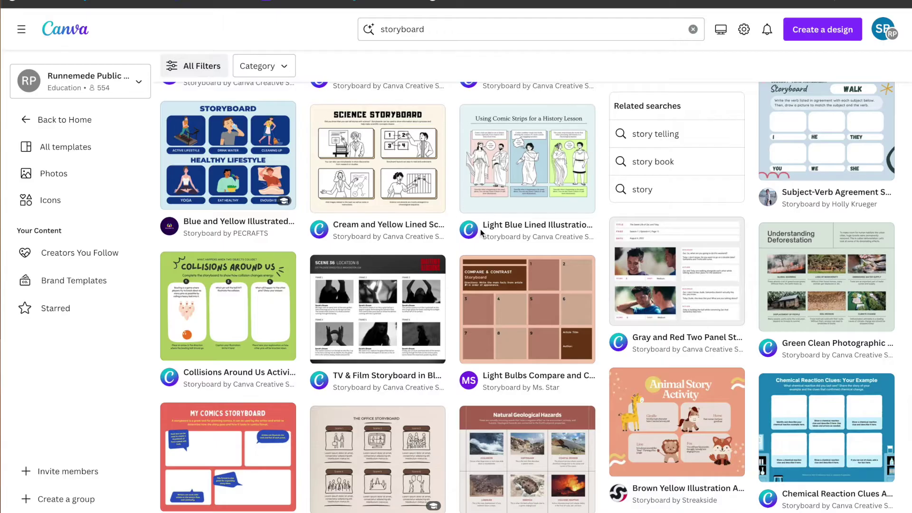
scroll(481, 232, "down", 3)
scroll(481, 232, "down", 3)
scroll(481, 231, "down", 2)
scroll(481, 232, "down", 1)
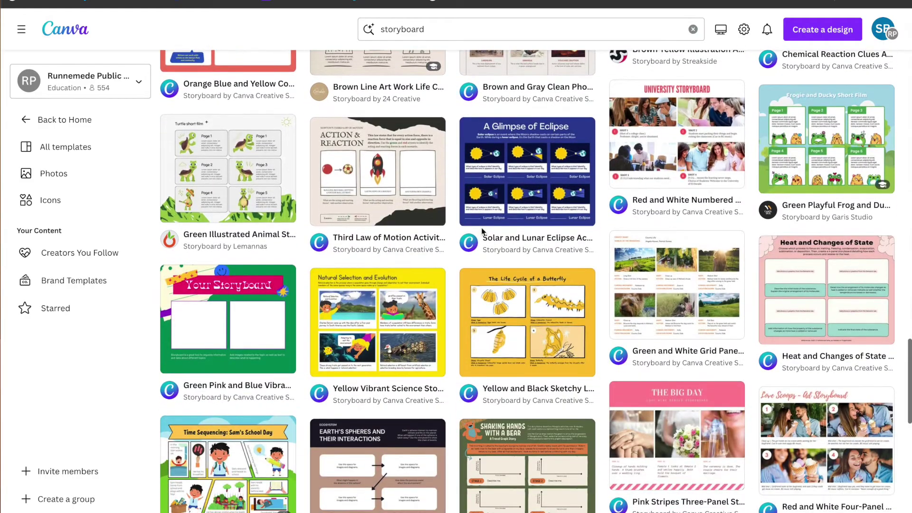
scroll(481, 228, "down", 5)
scroll(481, 228, "down", 2)
scroll(498, 235, "down", 1)
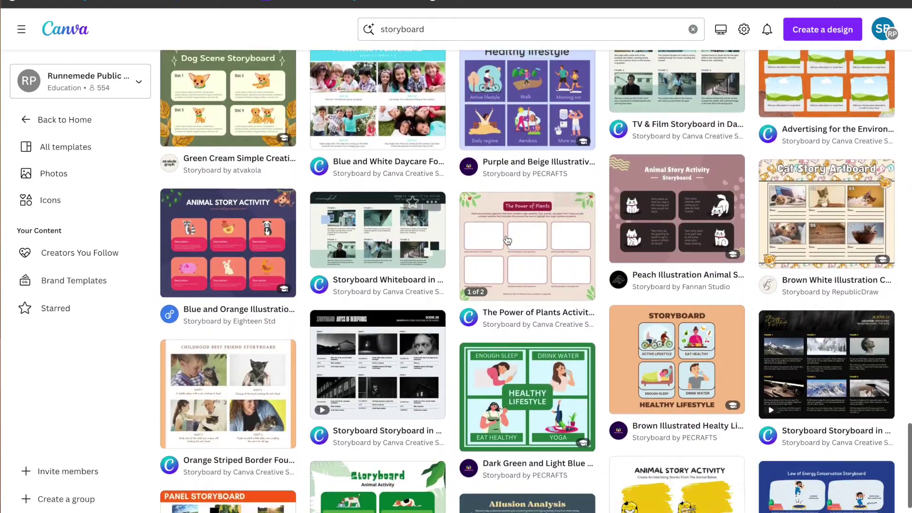
scroll(431, 226, "down", 4)
scroll(430, 226, "down", 1)
scroll(430, 226, "down", 4)
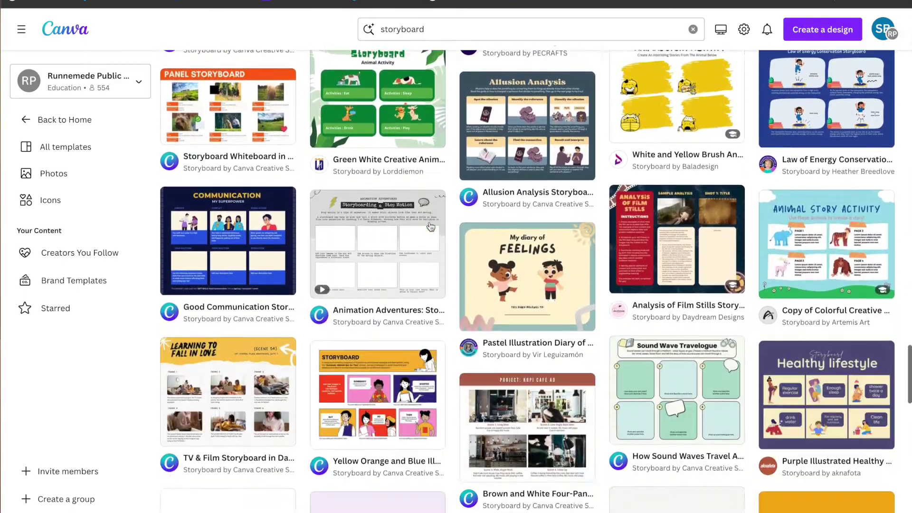
scroll(431, 226, "down", 1)
scroll(429, 227, "down", 3)
scroll(430, 226, "down", 3)
scroll(430, 226, "down", 3)
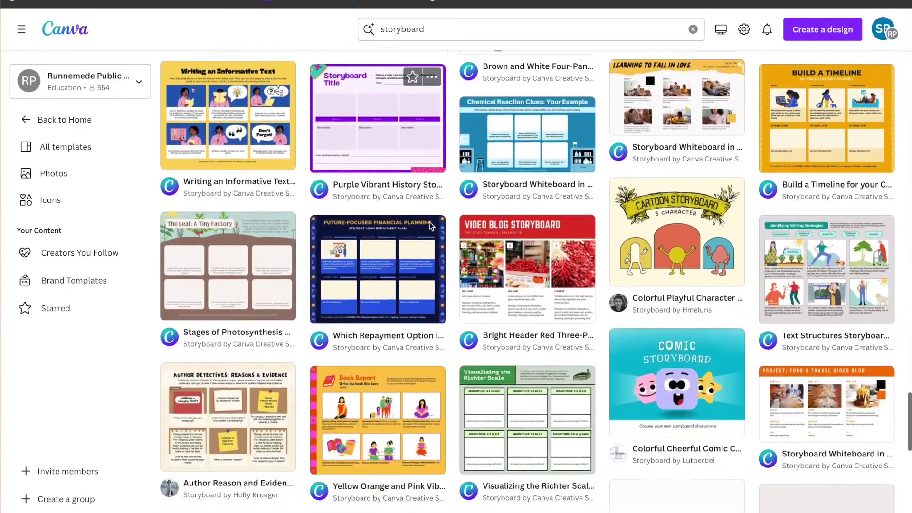
scroll(430, 226, "down", 3)
scroll(430, 226, "down", 2)
scroll(430, 226, "down", 3)
scroll(430, 225, "down", 2)
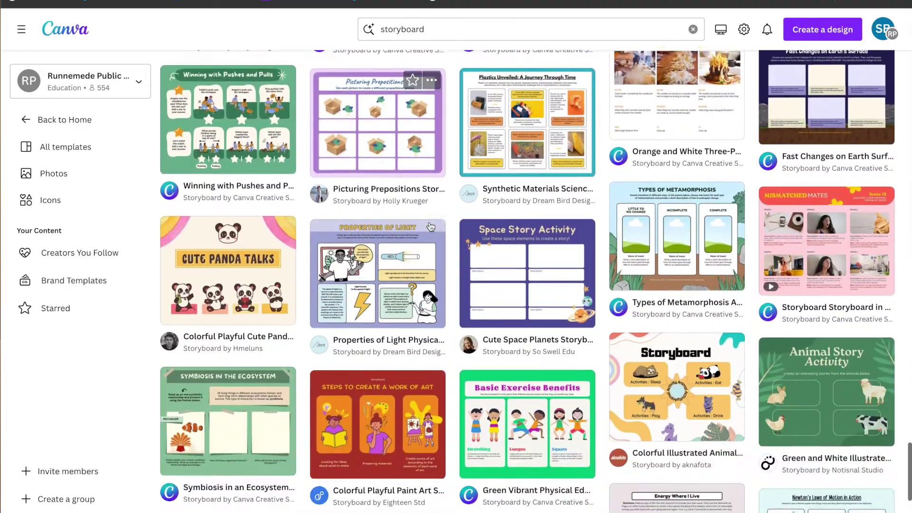
scroll(430, 226, "down", 2)
scroll(431, 226, "down", 1)
scroll(430, 226, "down", 5)
scroll(430, 226, "down", 1)
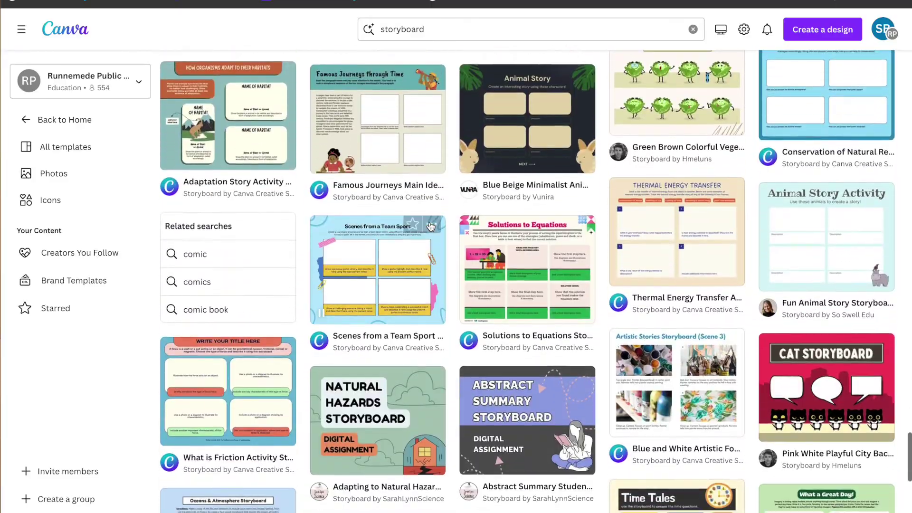
scroll(430, 226, "down", 1)
scroll(430, 226, "up", 5)
scroll(430, 226, "up", 5)
scroll(429, 226, "up", 5)
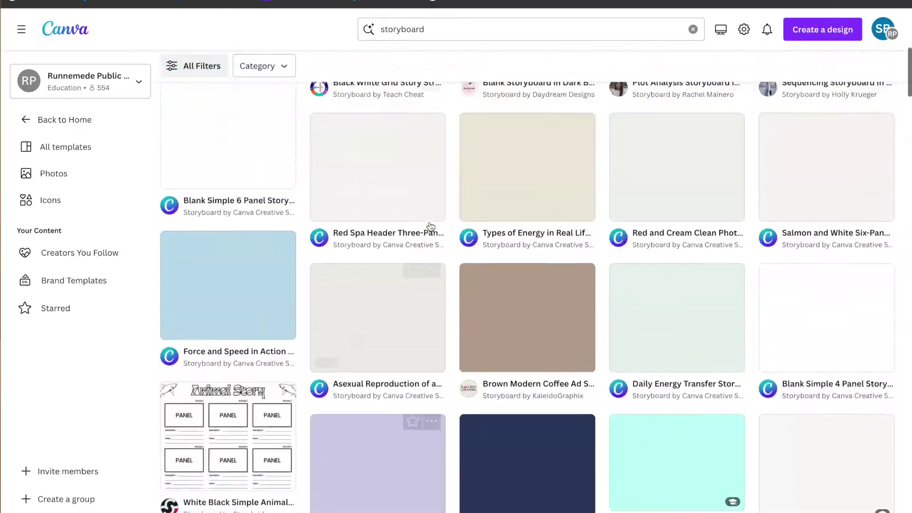
scroll(430, 226, "up", 5)
scroll(430, 226, "down", 1)
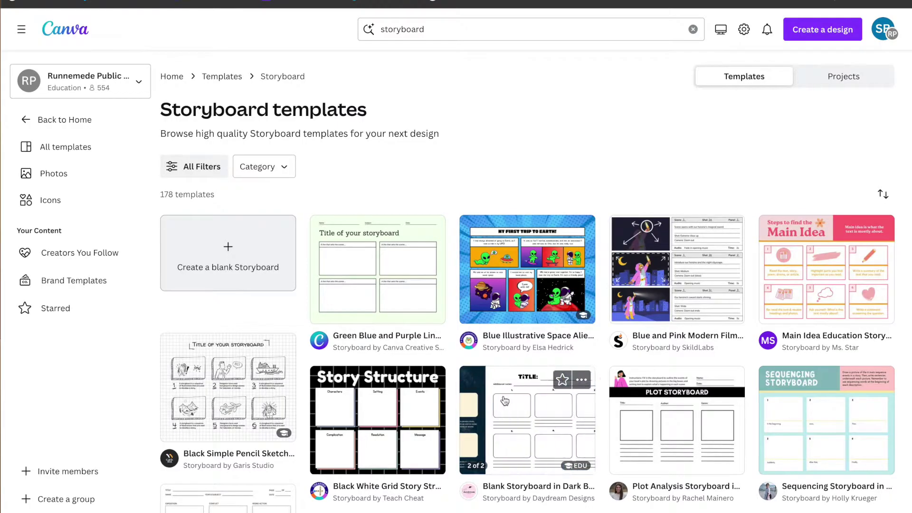
Apply the dark blue and yellow blank storyboard template and go to its white second page.
left_click(527, 420)
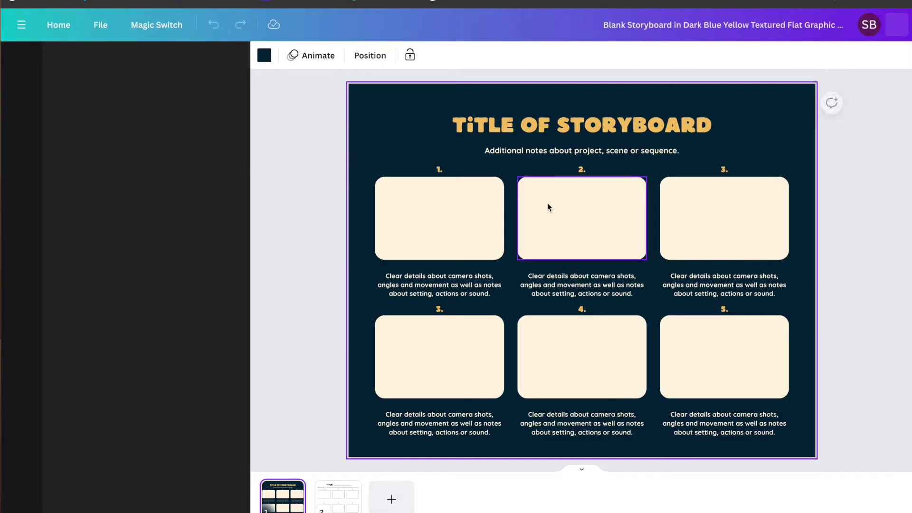
left_click(364, 198)
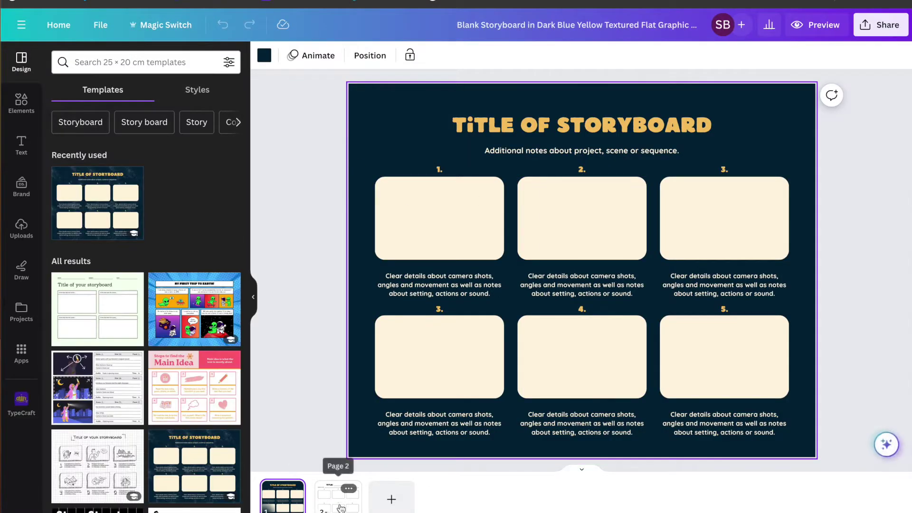
left_click(341, 499)
left_click(293, 503)
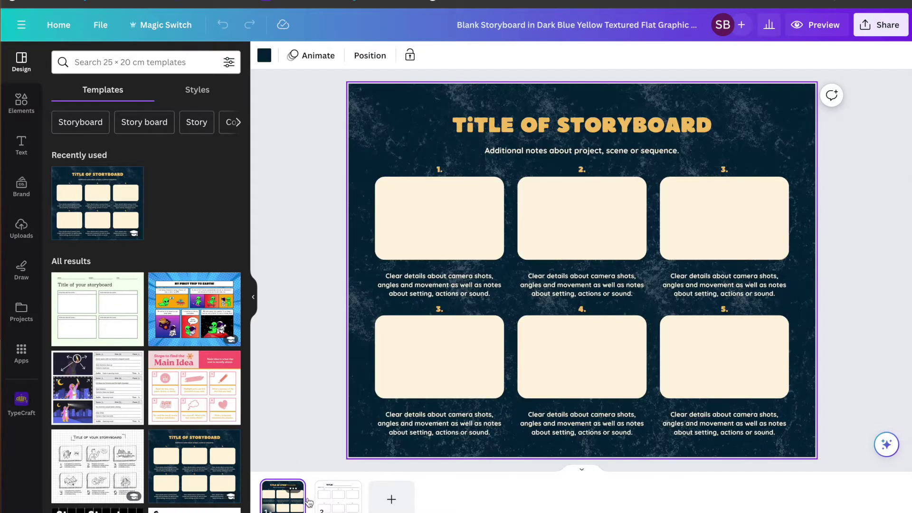
left_click(345, 503)
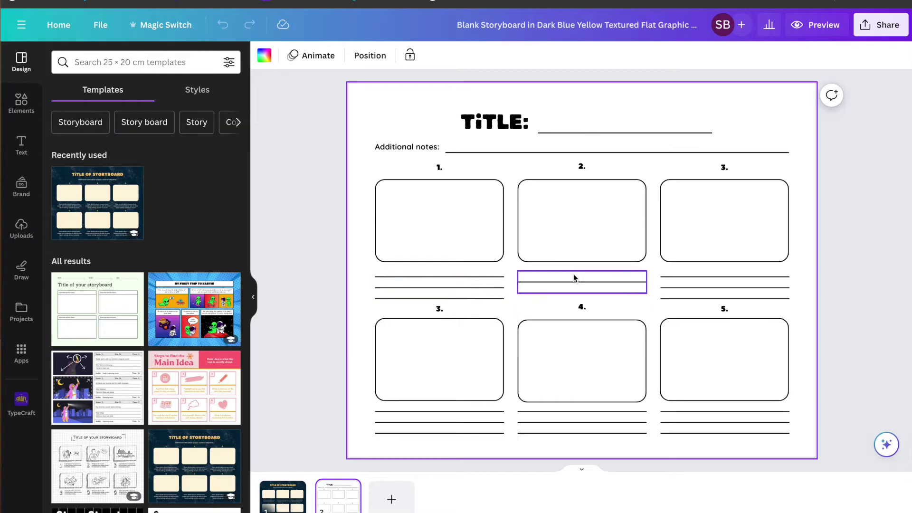
Nudge the caption lines under panel 2, then select the title text and underline group.
left_click(588, 283)
left_click_drag(587, 284, 587, 286)
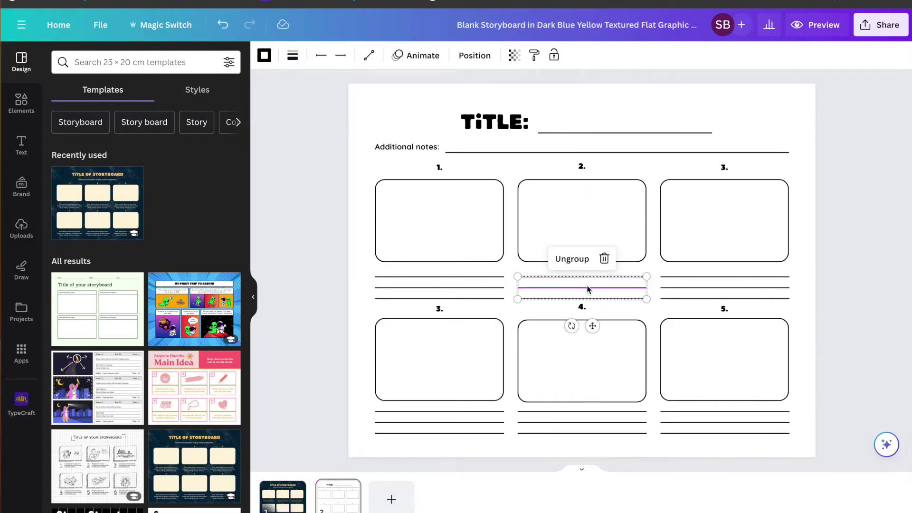
left_click(330, 185)
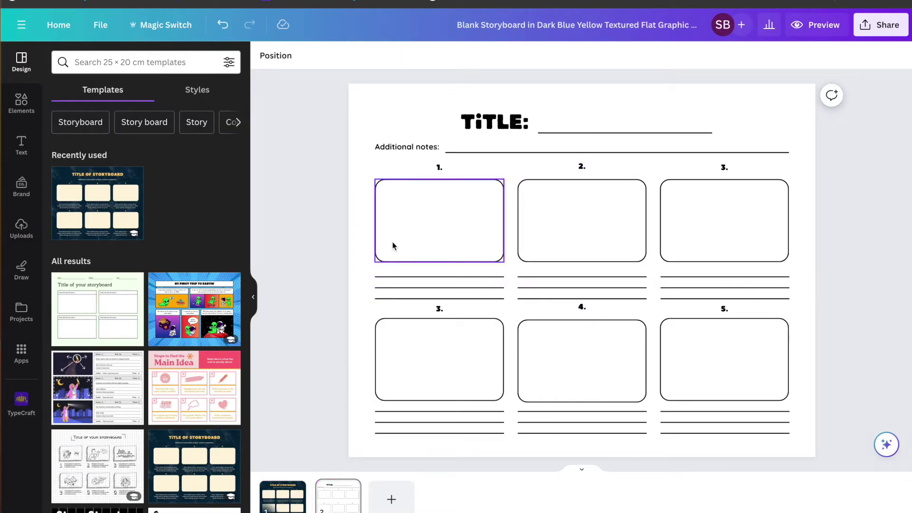
left_click(581, 123)
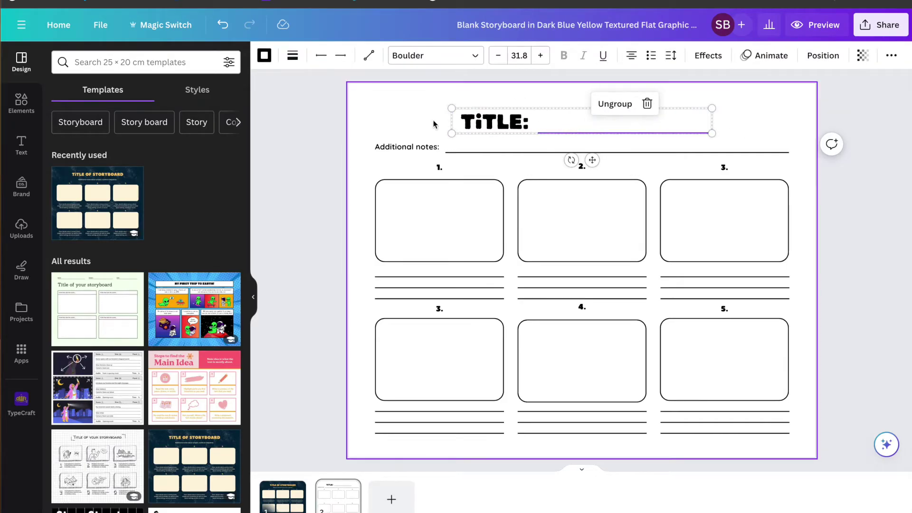
Add a text box reading 'The Life and Times of Tony Stark' on the TITLE: line.
left_click(282, 96)
left_click(15, 141)
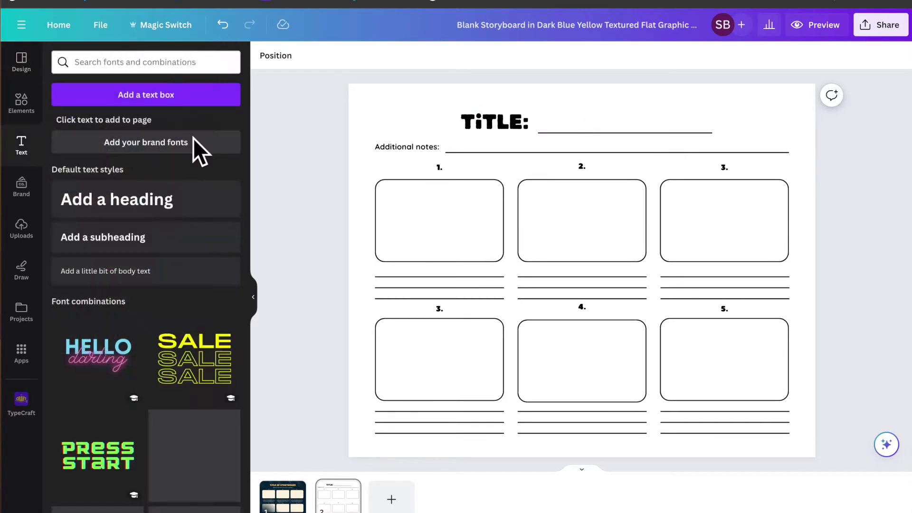
left_click(624, 122)
type("The KT")
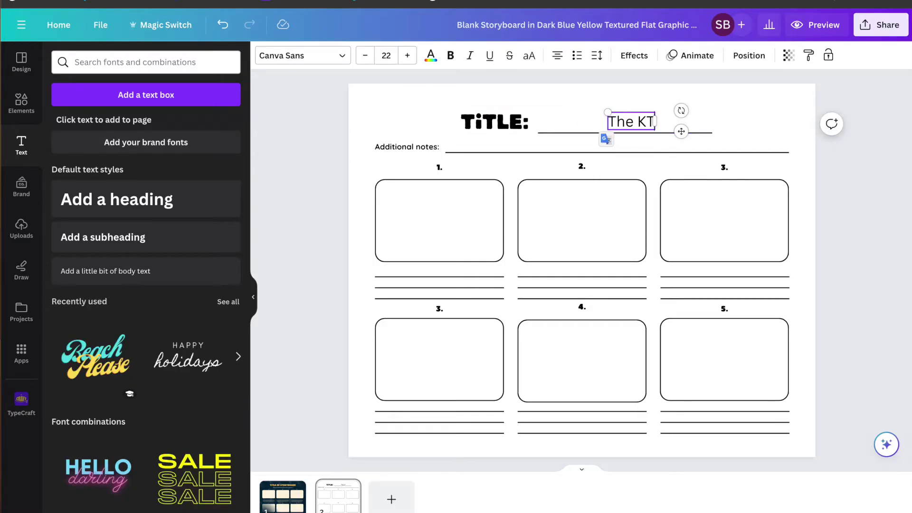
key("BackSpace")
key("BackSpace")
type(" Life")
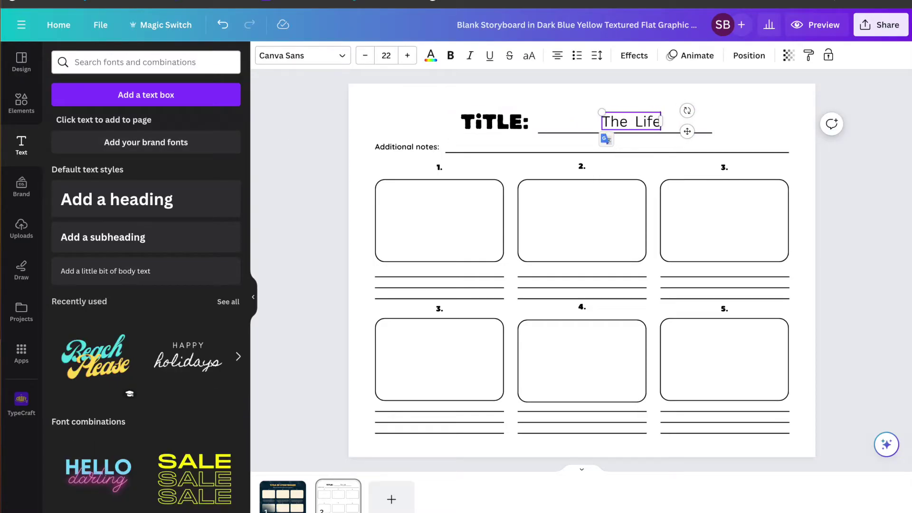
type(" and times")
key("BackSpace")
key("BackSpace")
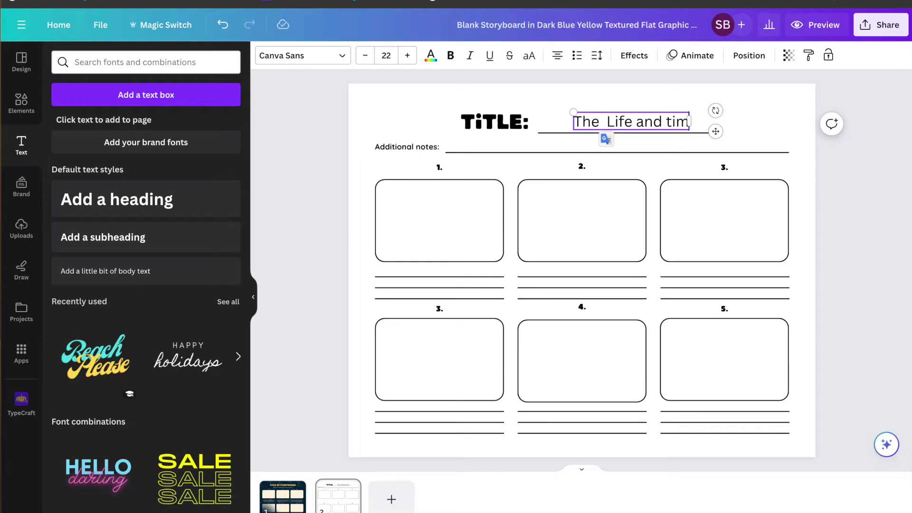
type("mes of")
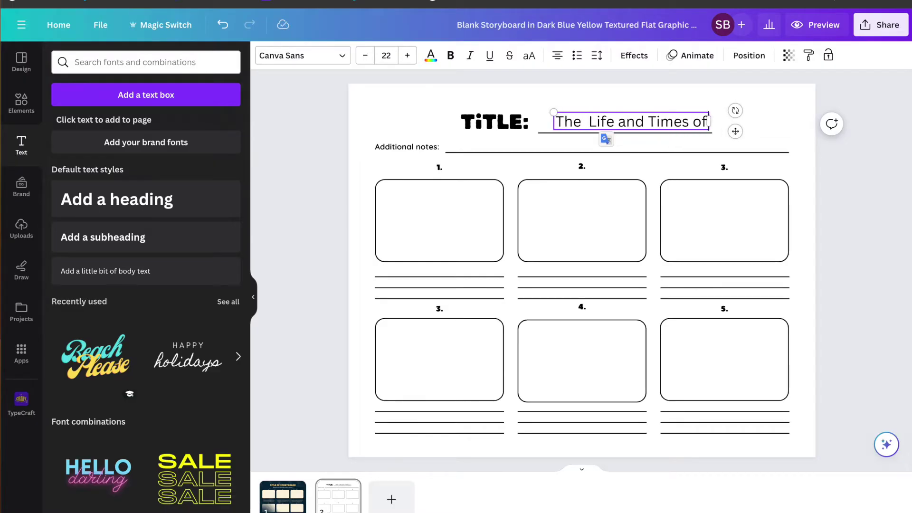
type(" Tony Sta")
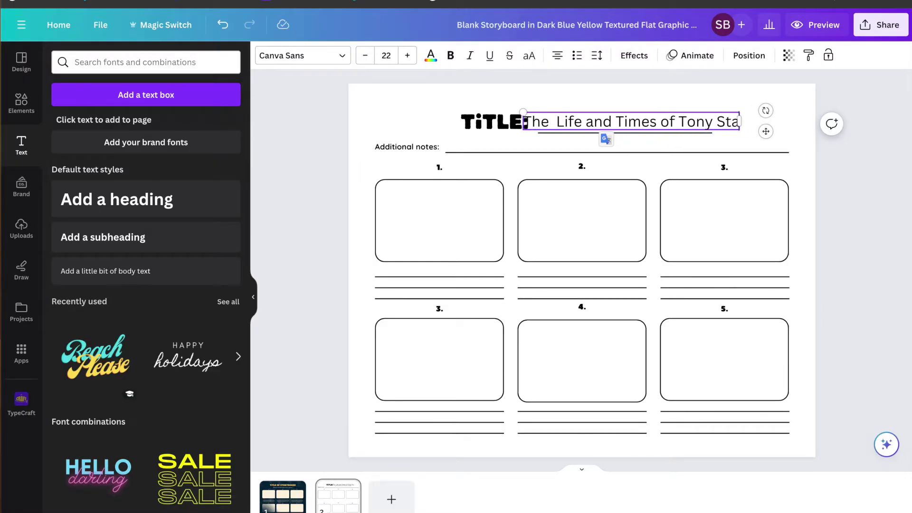
type("rt")
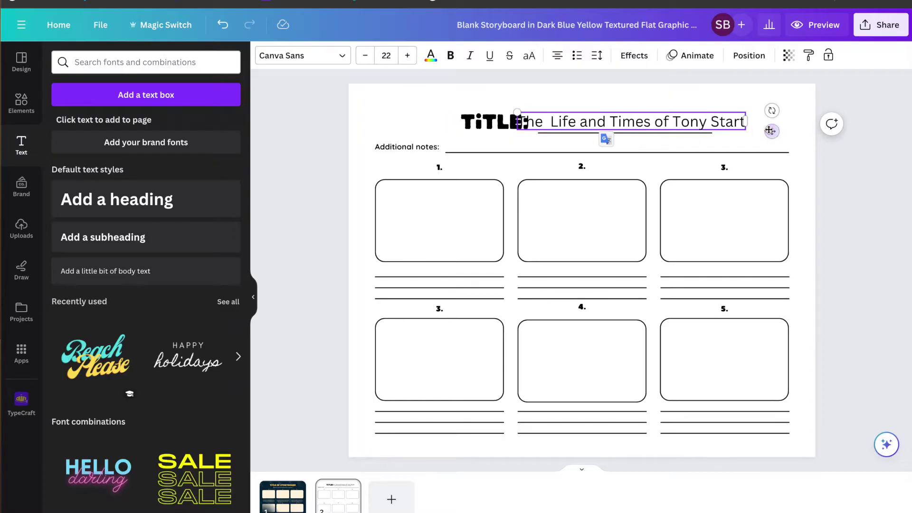
mouse_move(770, 130)
left_mouse_down()
mouse_move(799, 131)
mouse_move(783, 122)
left_mouse_up()
type("k")
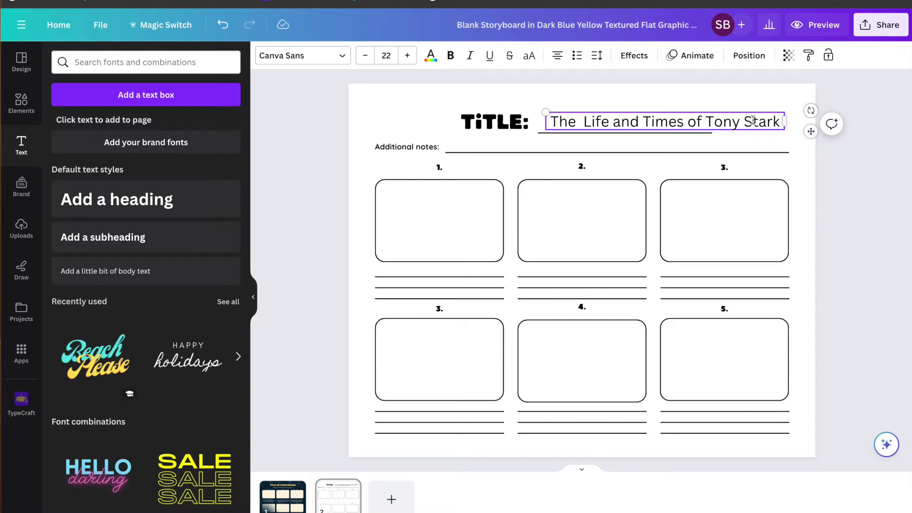
left_click_drag(810, 131, 804, 130)
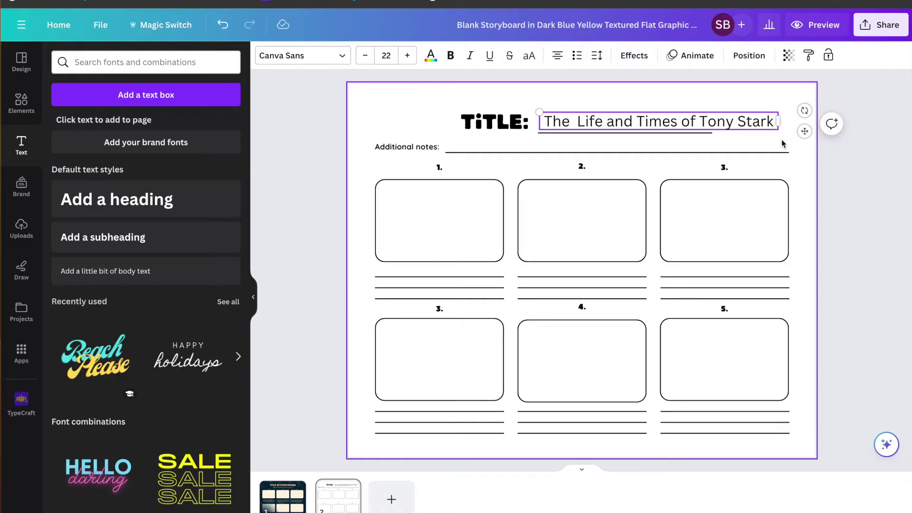
left_click(579, 149)
left_click(434, 170)
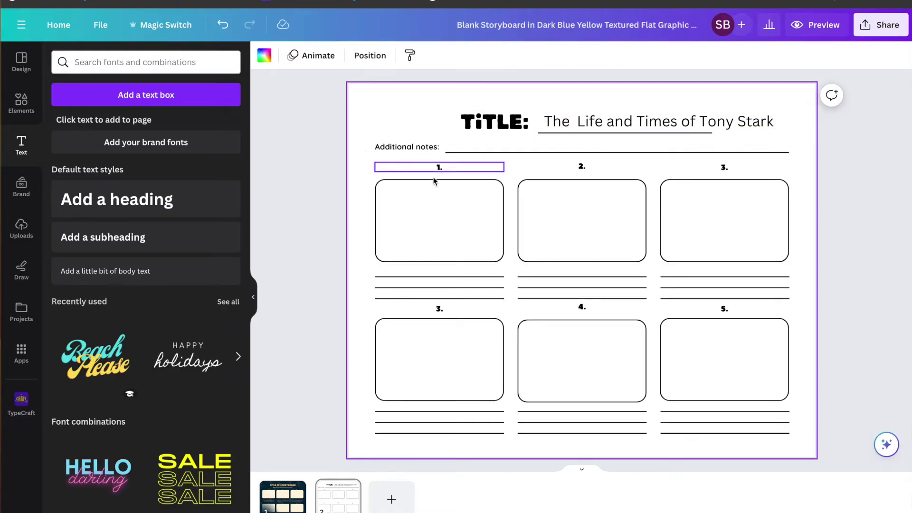
left_click(441, 202)
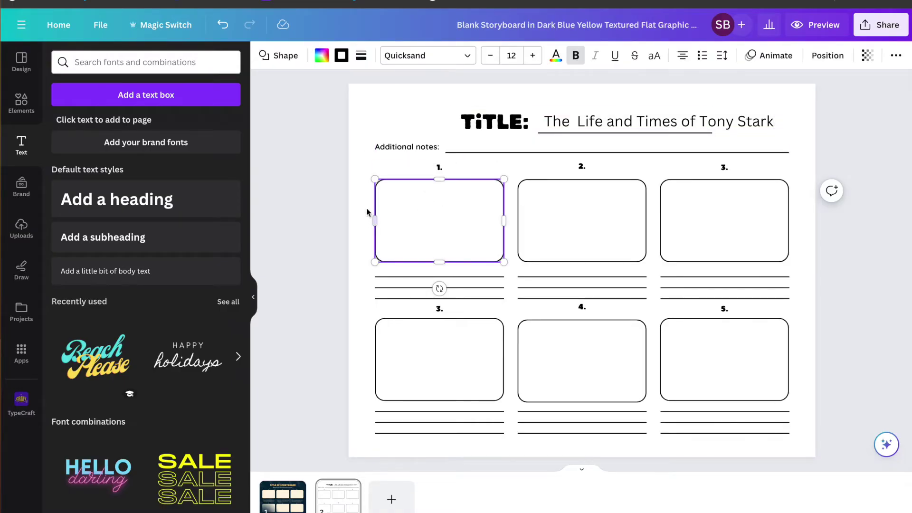
Search graphics for 'tech billionare' and 'iron man' and place the Iron Man robot in panel 3.
left_click(21, 103)
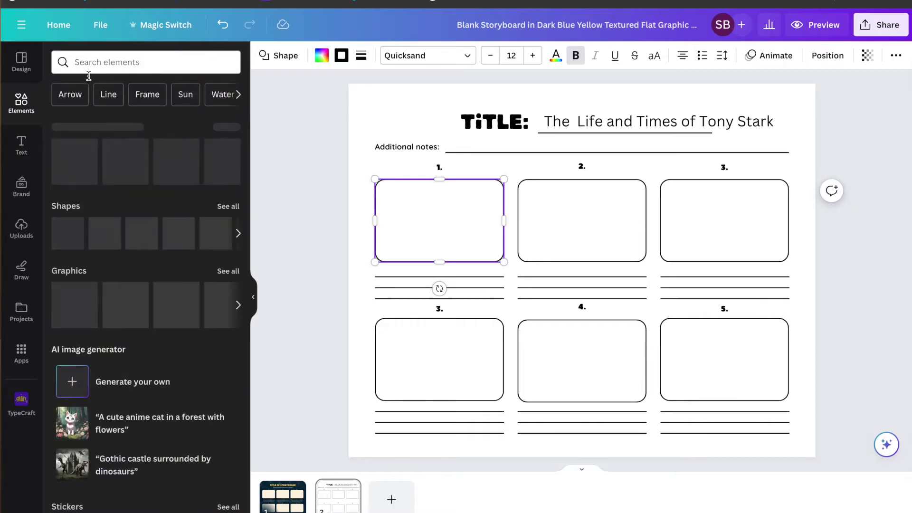
left_click(136, 62)
type("tech billionare")
key("Return")
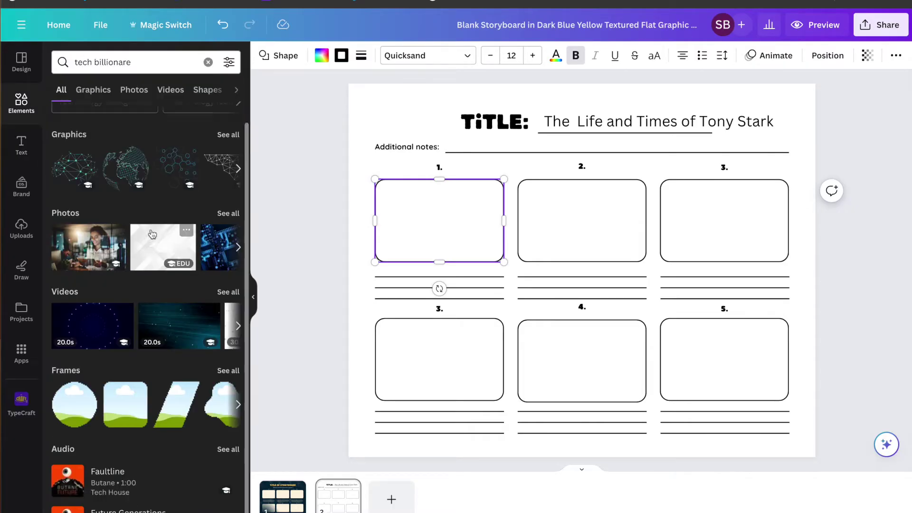
key("ctrl+a")
type("iron man")
key("Return")
left_click(146, 178)
left_click_drag(581, 260, 724, 221)
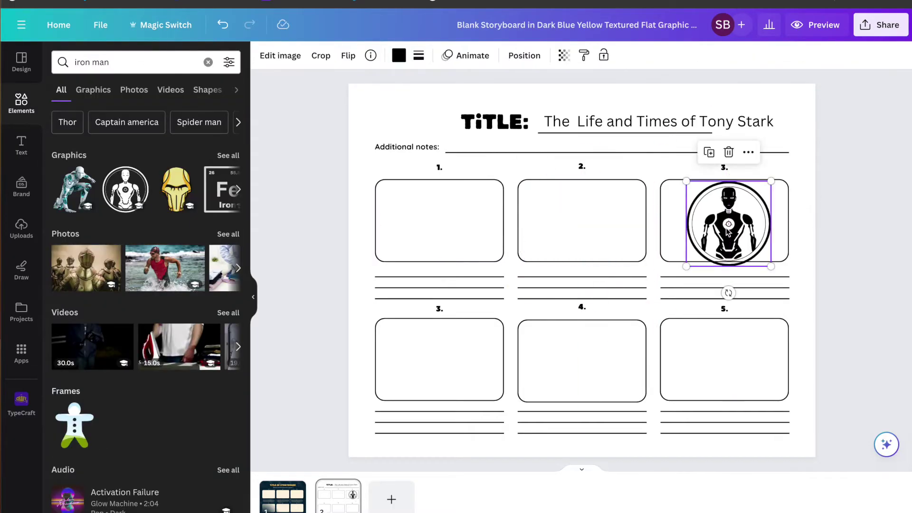
type("business man")
Place a businessman graphic in panel 1.
key("Return")
left_click(81, 181)
left_click_drag(446, 235, 439, 217)
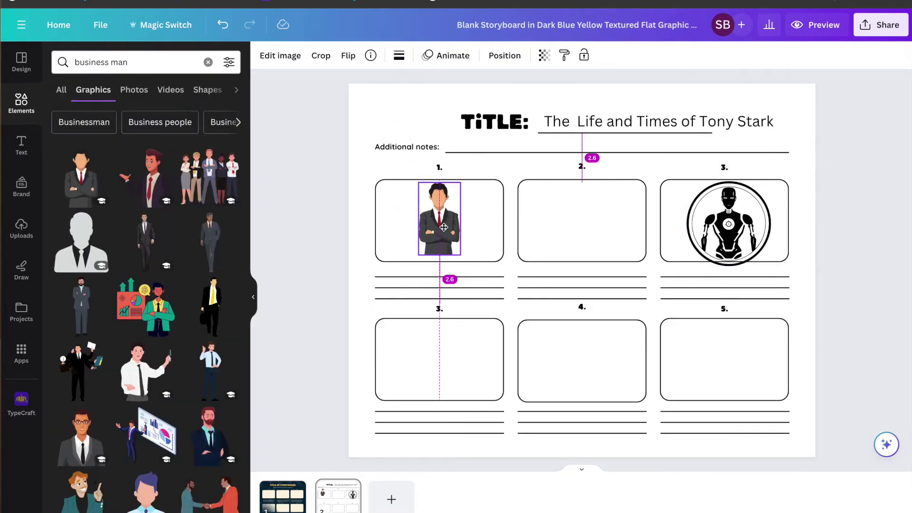
Move the robot to the lower-left panel and put a money graphic behind the businessman.
left_click(135, 62)
type("money")
key("Return")
left_click(82, 178)
left_click_drag(612, 235, 581, 221)
left_click_drag(724, 221, 438, 359)
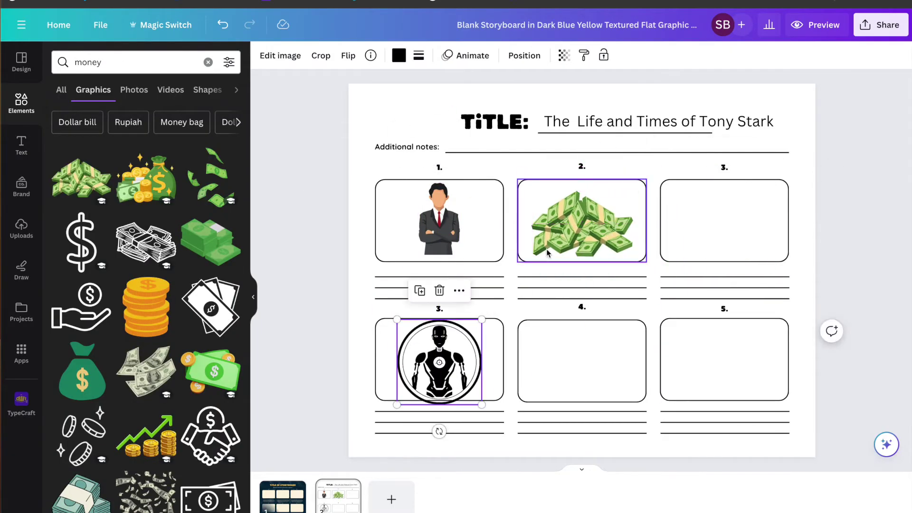
right_click(442, 228)
left_click(513, 367)
Search 'cave' and fit the cave graphic into panel 2.
left_click(136, 61)
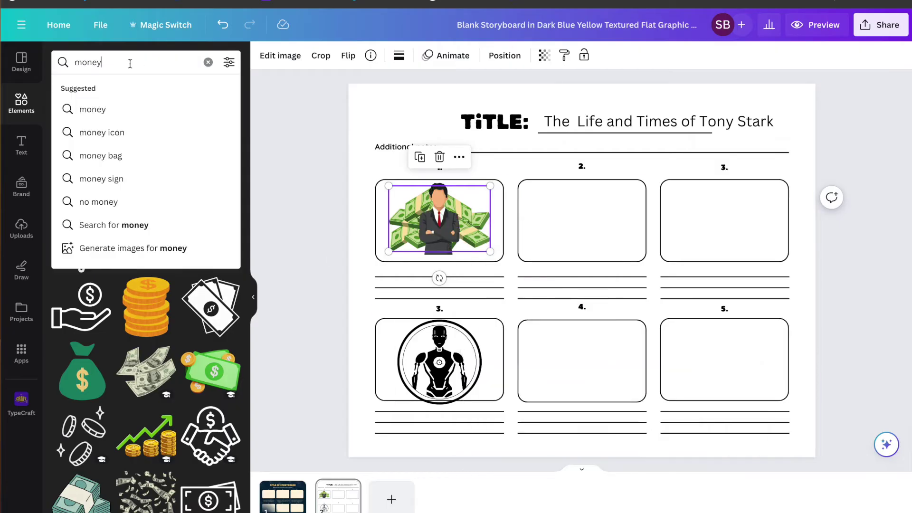
type("cave")
key("Return")
left_click(145, 180)
left_click_drag(747, 360, 637, 253)
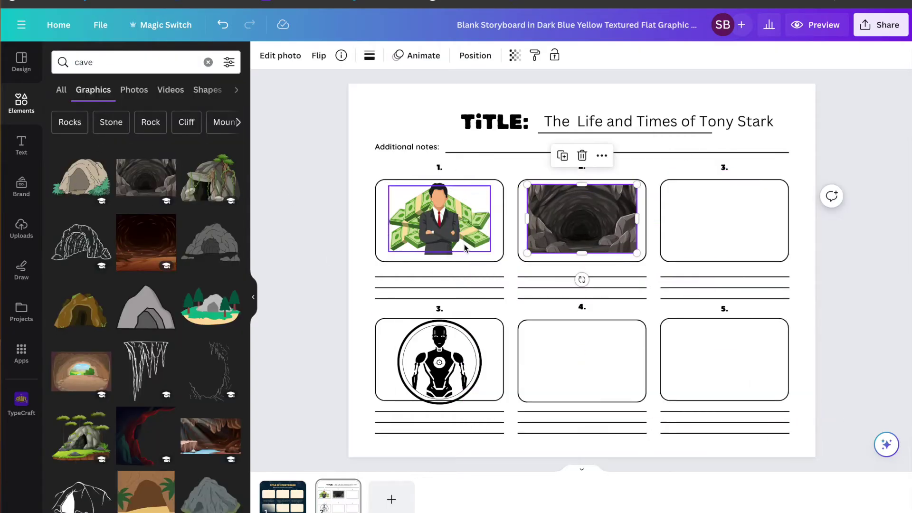
Search 'metal suite' and 'metal man' and place the welder over the cave in panel 2.
left_click(135, 62)
type("metal suite")
key("Return")
scroll(146, 321, "down", 5)
left_click(136, 62)
type("metal m")
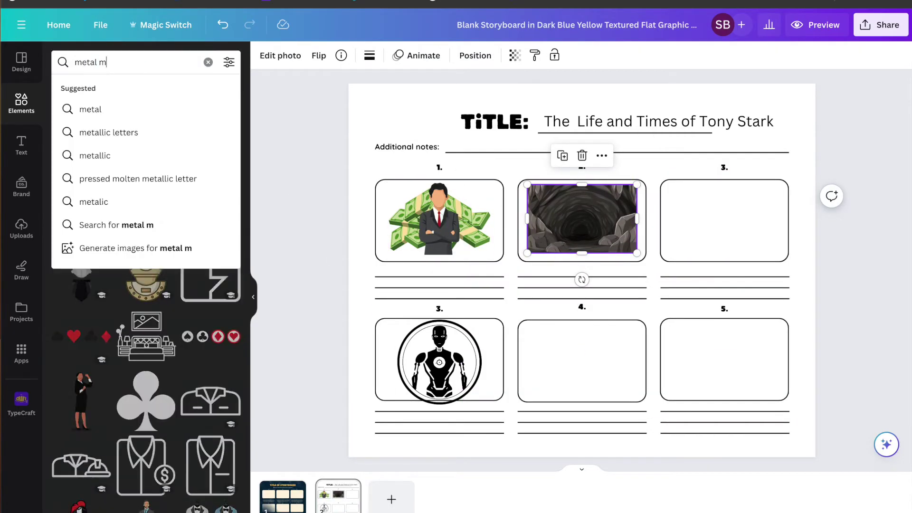
type("an")
key("Return")
left_click(146, 307)
left_click_drag(716, 324, 634, 254)
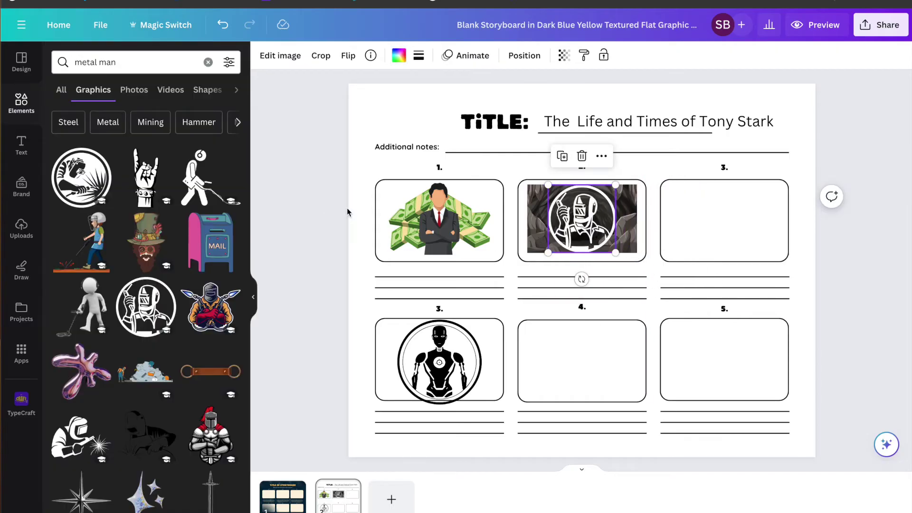
Search 'big fight' and place the fighting figures graphic in the top-right panel.
left_click(136, 63)
type("big fight")
key("Return")
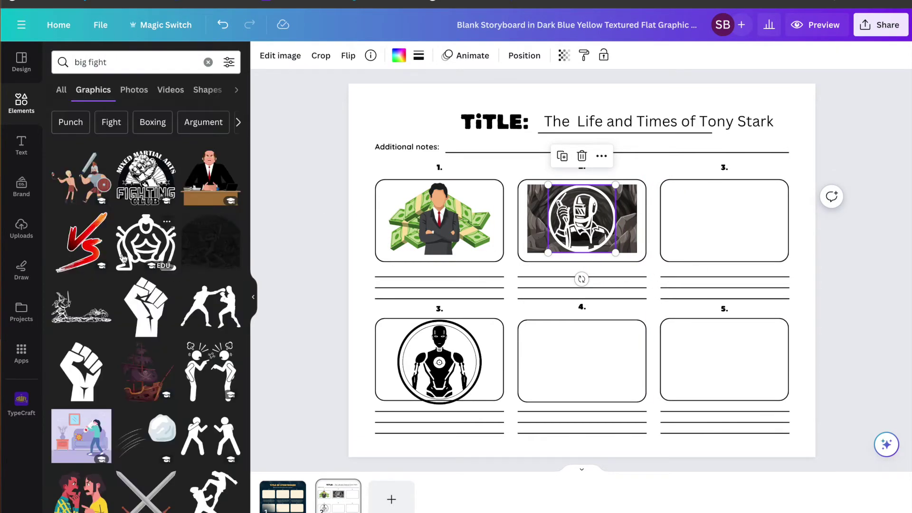
left_click(599, 321)
left_click(212, 308)
left_click_drag(673, 327, 724, 221)
left_click(439, 360)
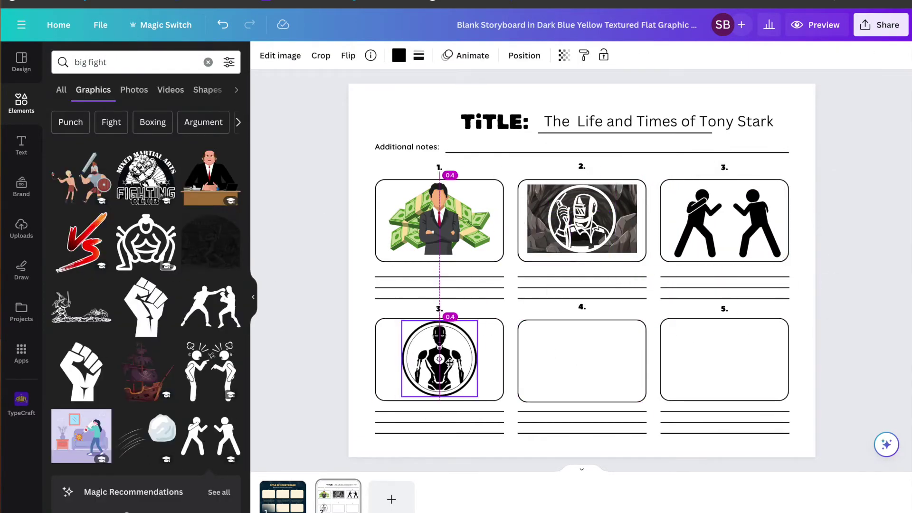
Place a 'two men at a table' graphic in panel 4.
left_click(135, 62)
type("two men at a table")
key("Return")
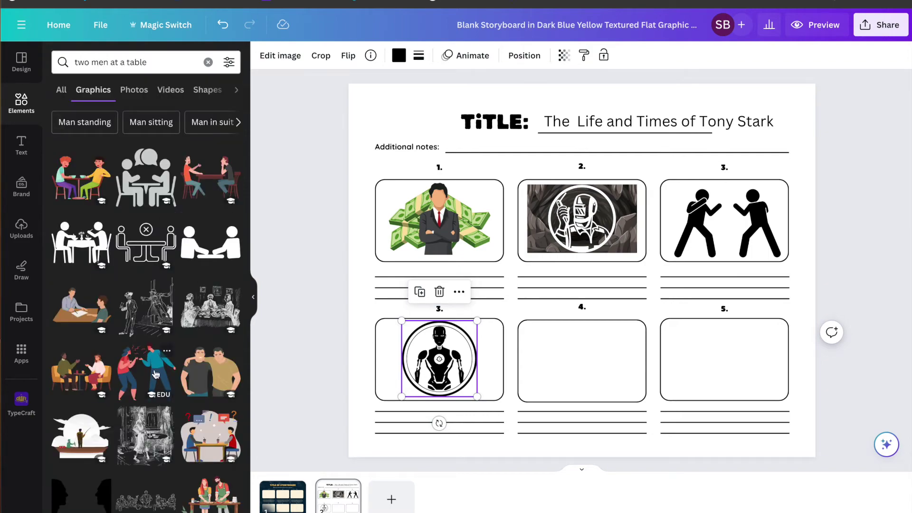
left_click(210, 243)
left_click_drag(580, 307, 582, 360)
Place a group-of-people team graphic in panel 5.
left_click(581, 306)
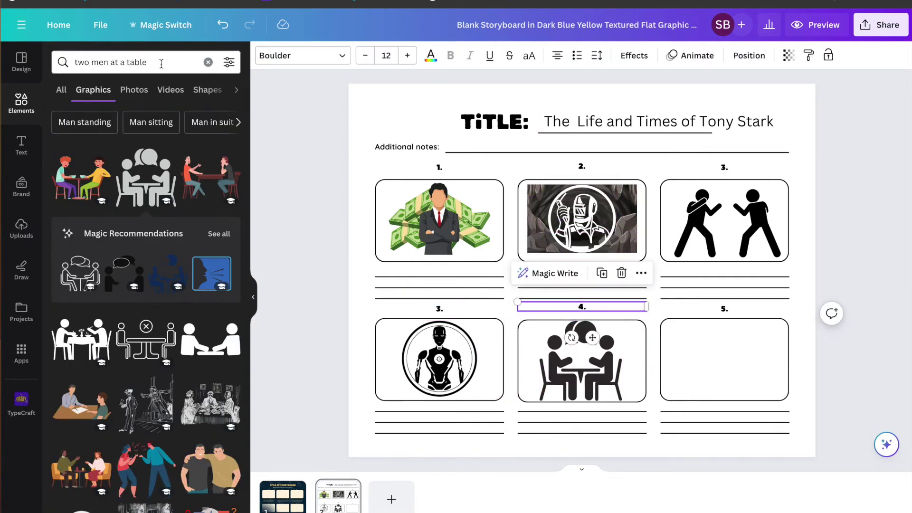
type("team")
key("Return")
left_click(146, 179)
left_click_drag(712, 378, 724, 360)
Delete the ruled caption lines beneath the panels.
left_click(442, 288)
key("Delete")
left_click(582, 288)
Add a body-text caption and fit it beneath panel 1.
key("Delete")
left_click(582, 424)
key("Delete")
type("ttle bit of body text")
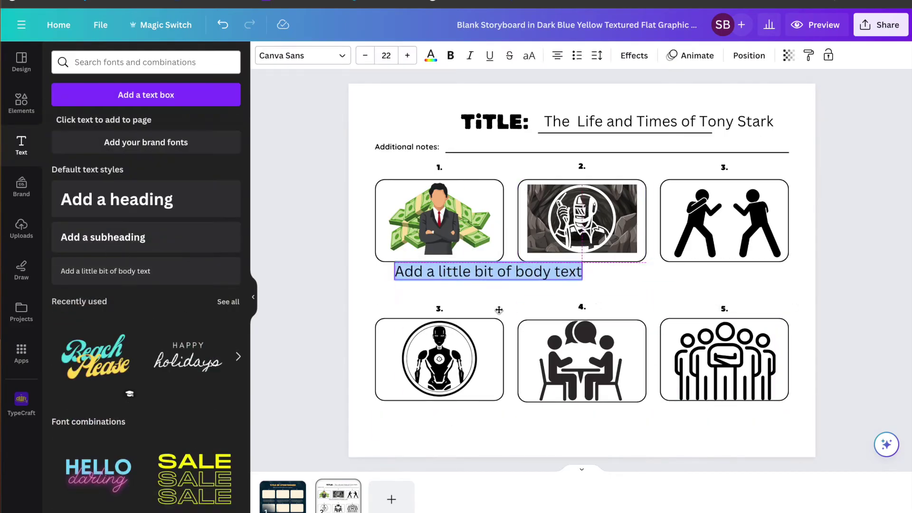
type("Tony,")
type("ish billionare who made his p")
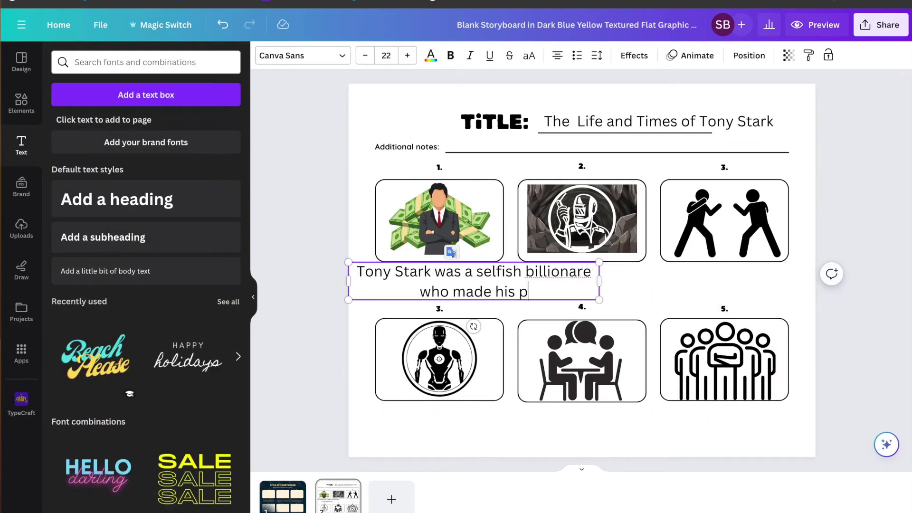
type("ng weapons")
right_click(467, 299)
key("Escape")
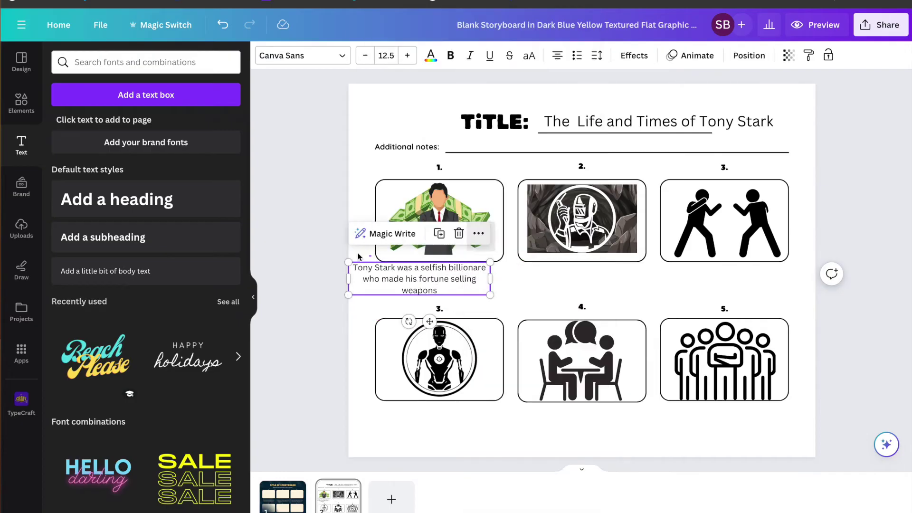
left_click_drag(470, 281, 438, 273)
right_click(449, 271)
key("Escape")
left_click_drag(510, 283, 496, 279)
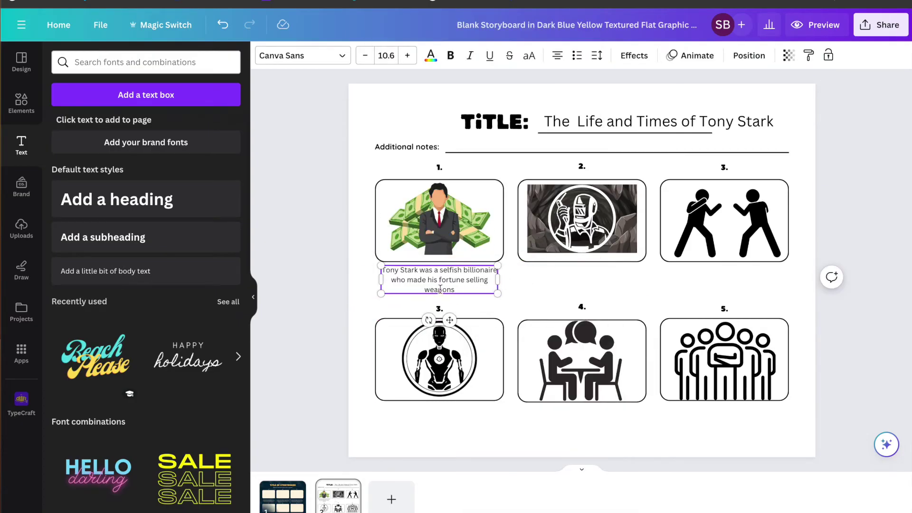
left_click(524, 285)
Duplicate the caption and rewrite the copies for panels 2 and 3.
key("ctrl+d")
type("He was captur")
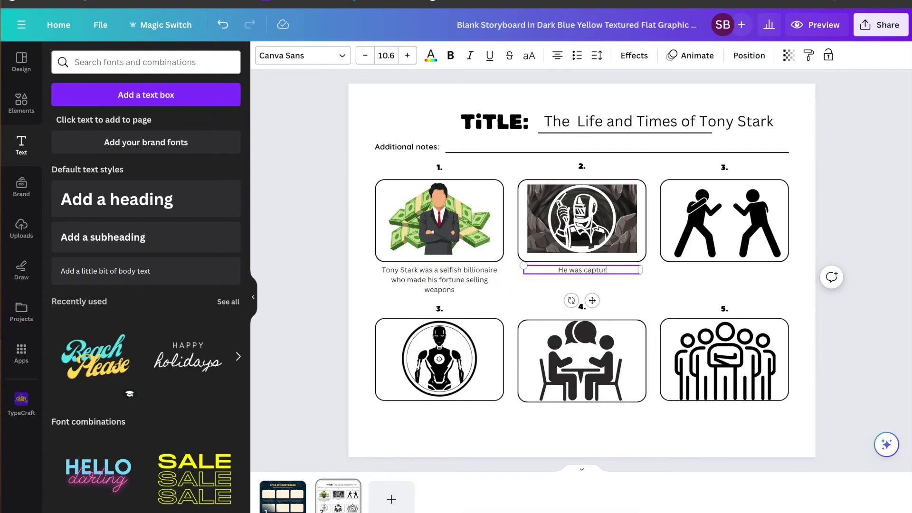
type("ealized that they were h")
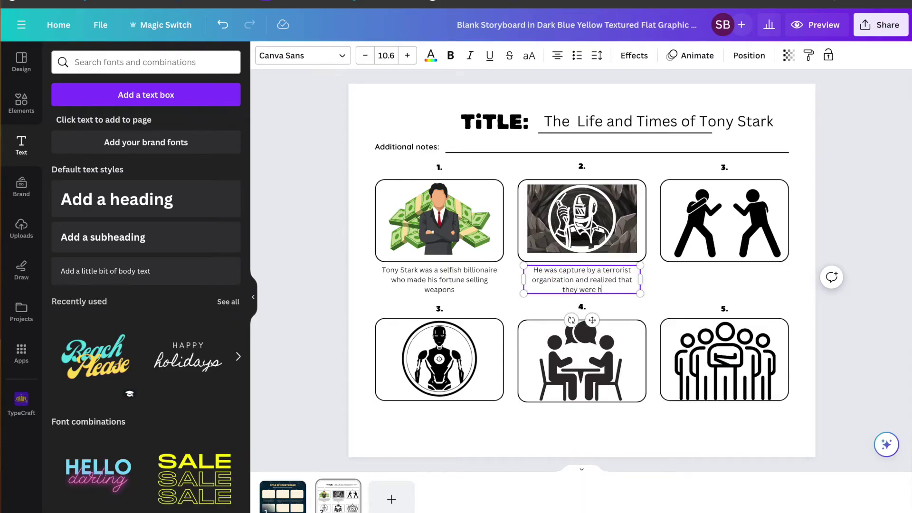
type("e built himself a suite of iron to escape captivity.")
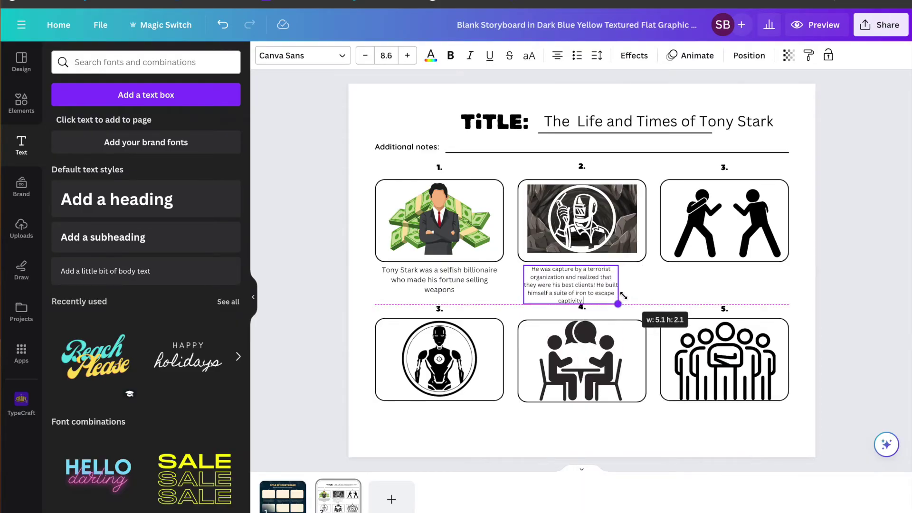
key("Escape")
key("ctrl+d")
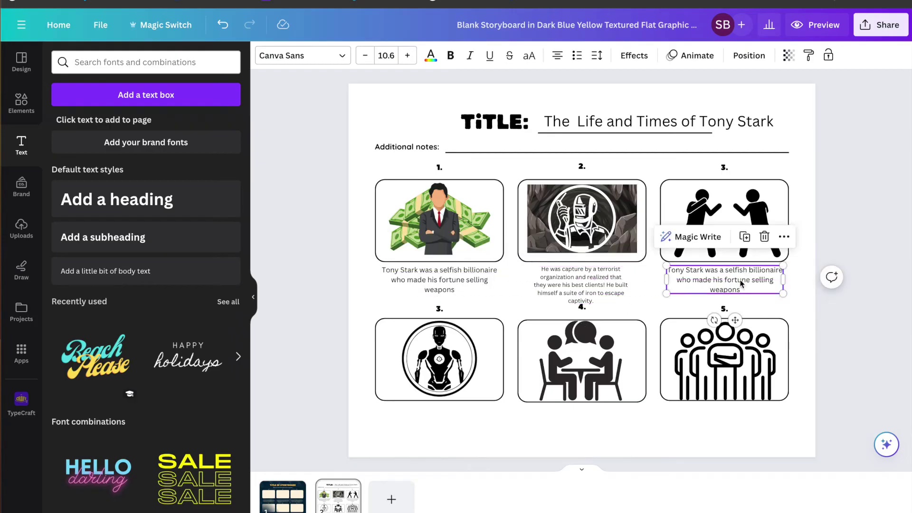
type("His business partner stole his technology so he could")
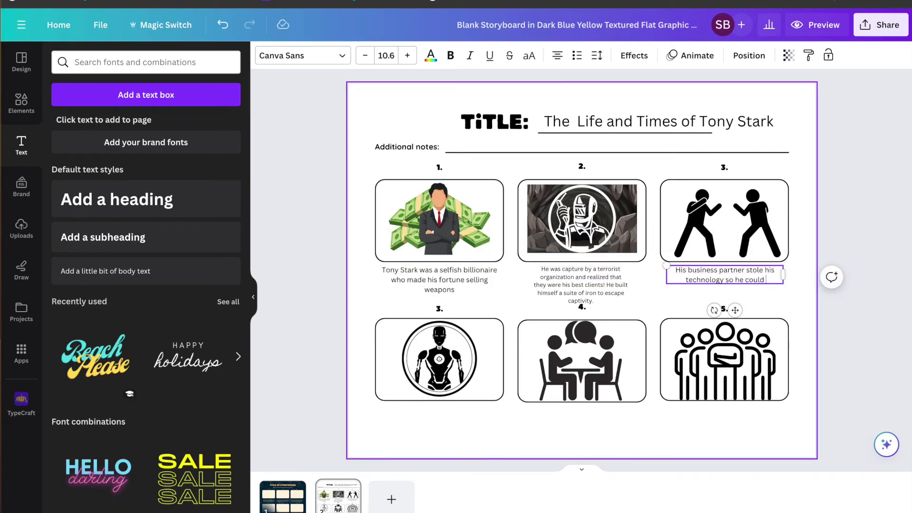
key("ctrl+z")
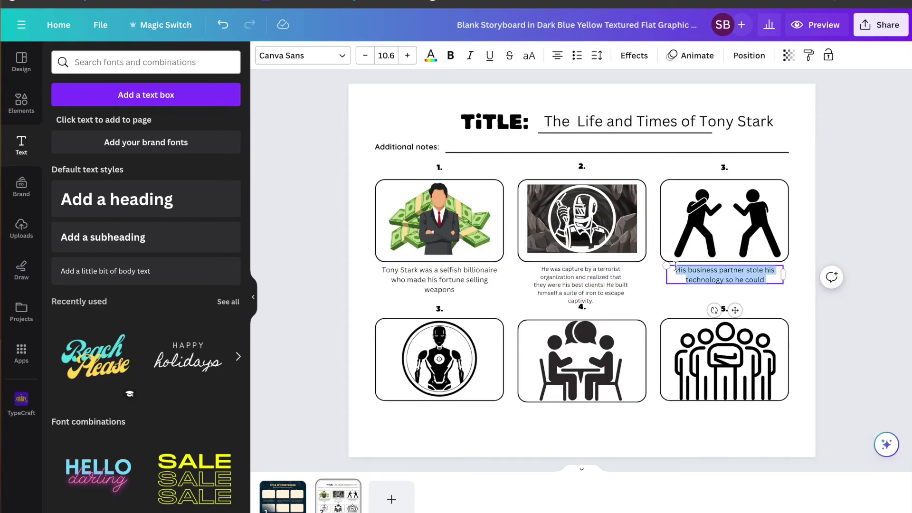
key("ctrl+z")
key("ctrl+z")
type("Tony wanted to change his ")
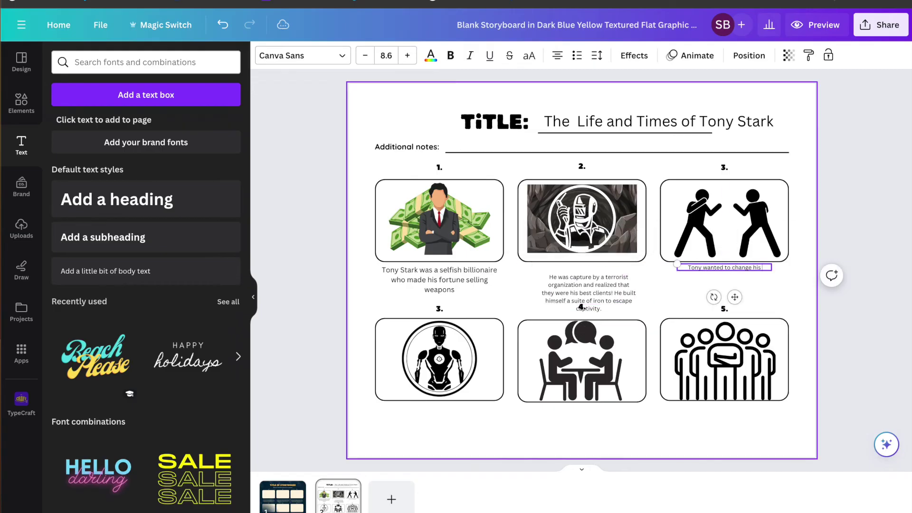
type(" His partner did not. Obediy")
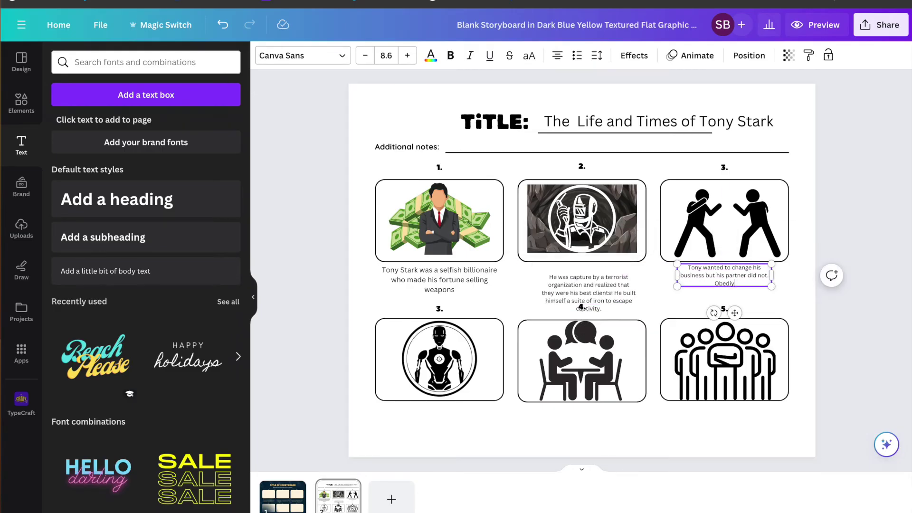
right_click(714, 279)
key("Escape")
type("stole his iron suite")
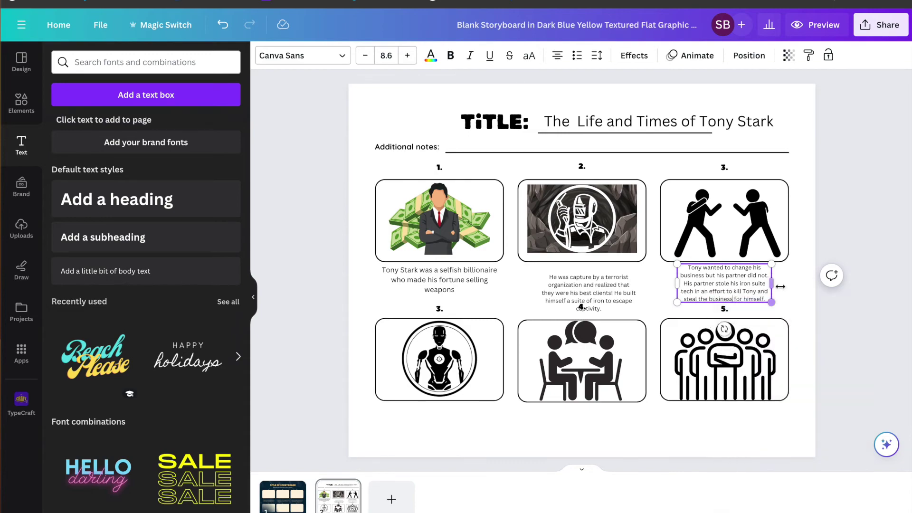
left_click(588, 288)
Renumber the bottom panels 4, 5 and 6 and place a caption box under each.
left_click_drag(588, 289, 437, 428)
double_click(439, 308)
type("5")
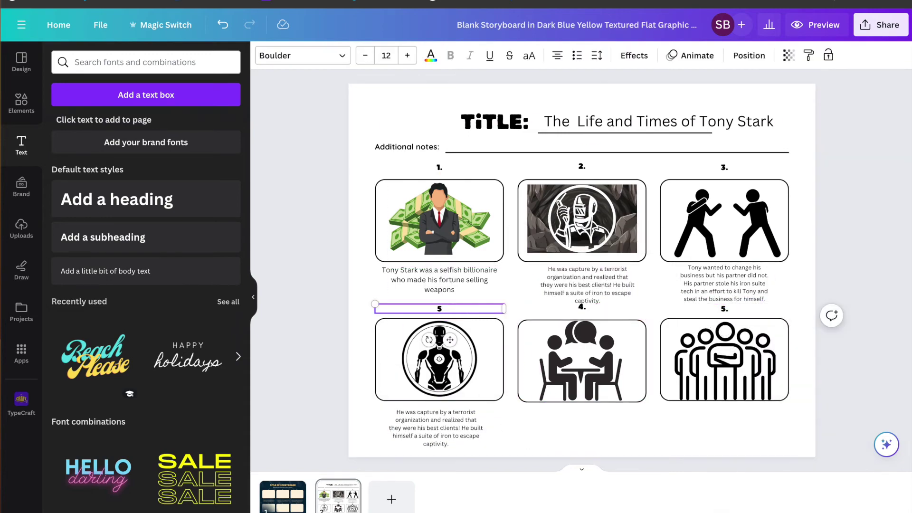
double_click(439, 307)
type("4.")
double_click(582, 307)
type("5")
double_click(724, 308)
type("6")
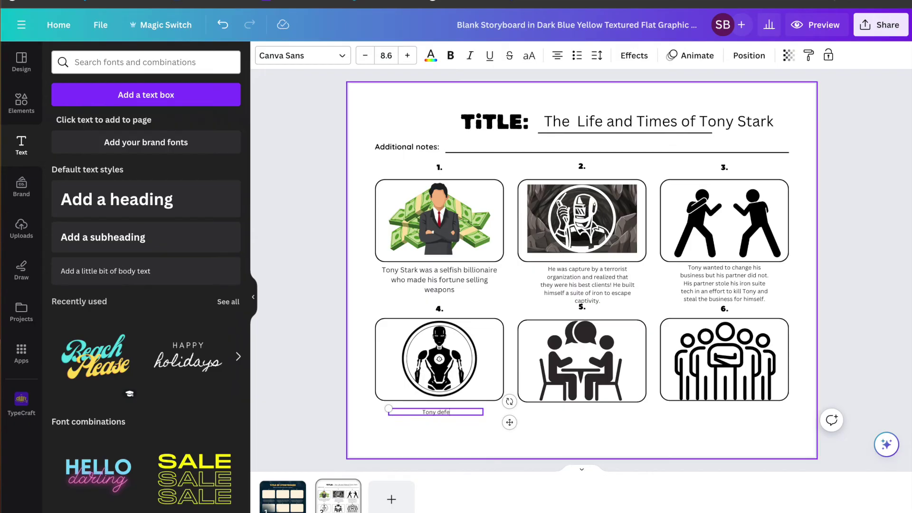
type("d himself to the world as Iron Man.")
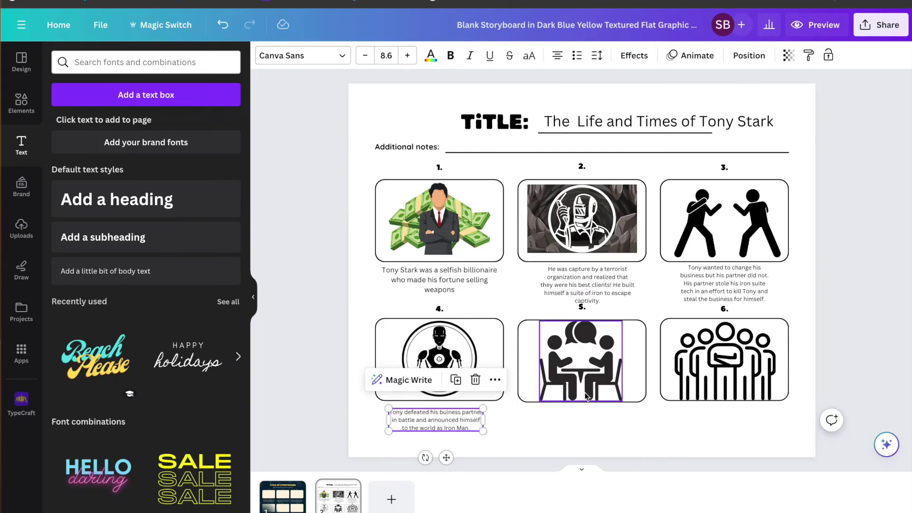
left_click_drag(436, 419, 581, 417)
type("Tony was recruited")
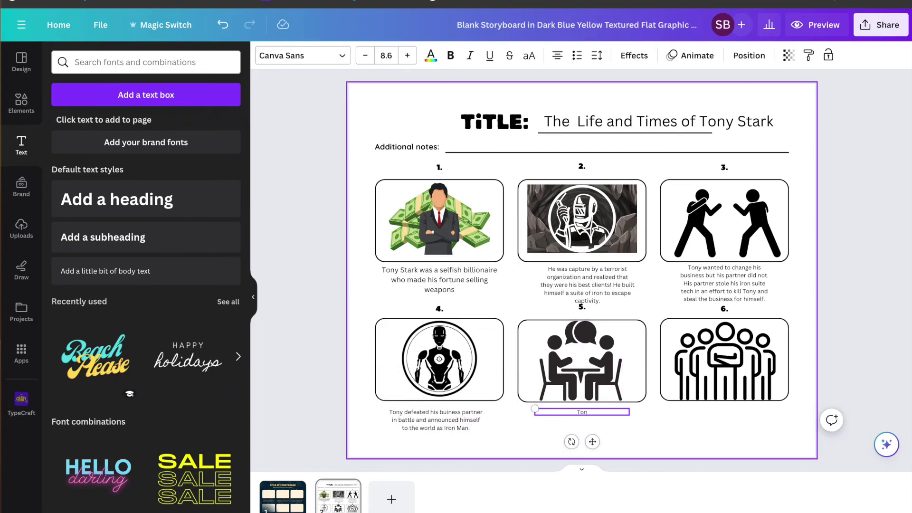
type(" by Nick Fury to become a member of the Avengers Initiative.")
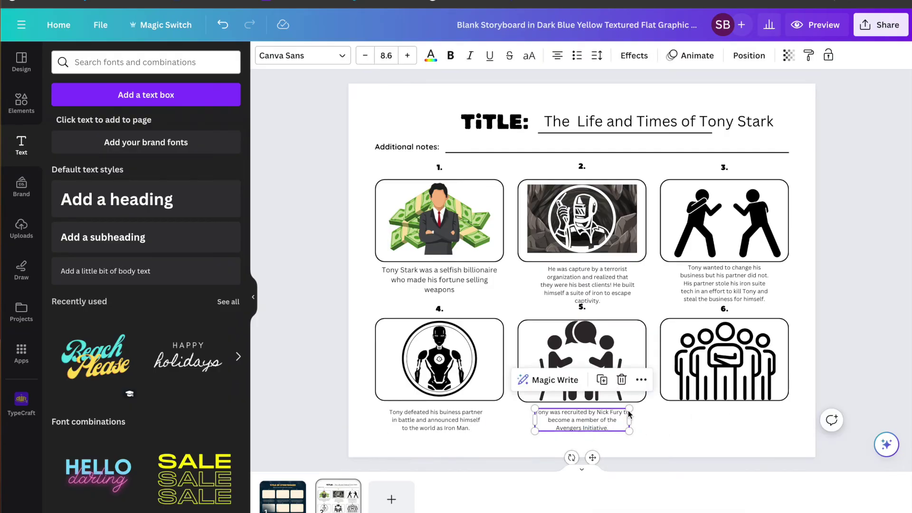
left_click_drag(581, 419, 724, 417)
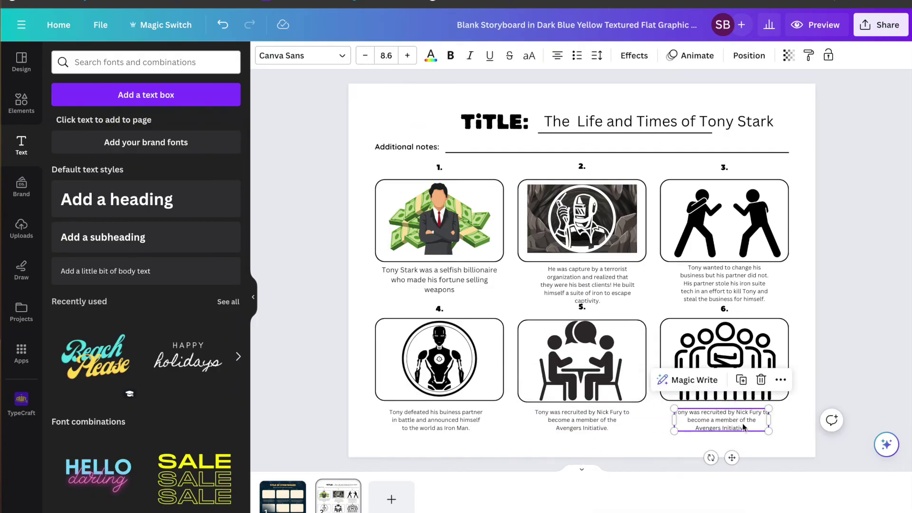
type("Tony saved the world leading the")
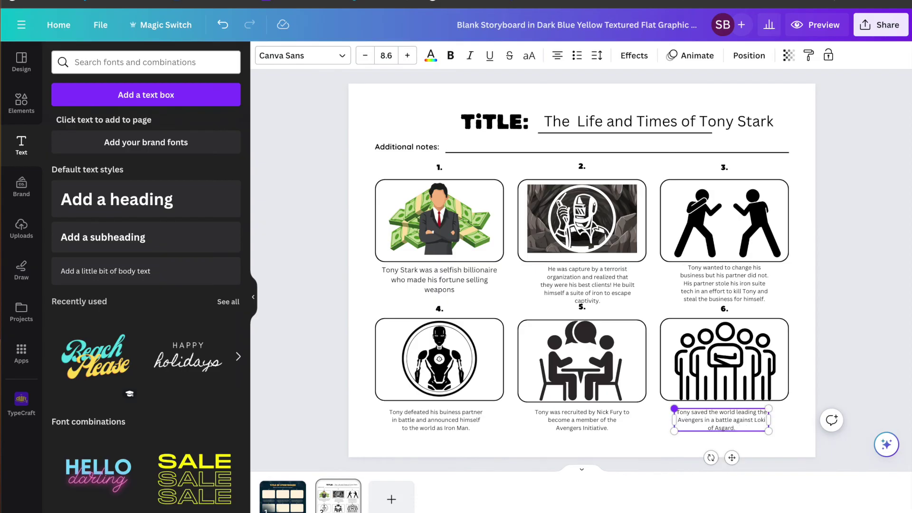
Select the entire storyboard title text so it can be replaced.
triple_click(704, 121)
type("The")
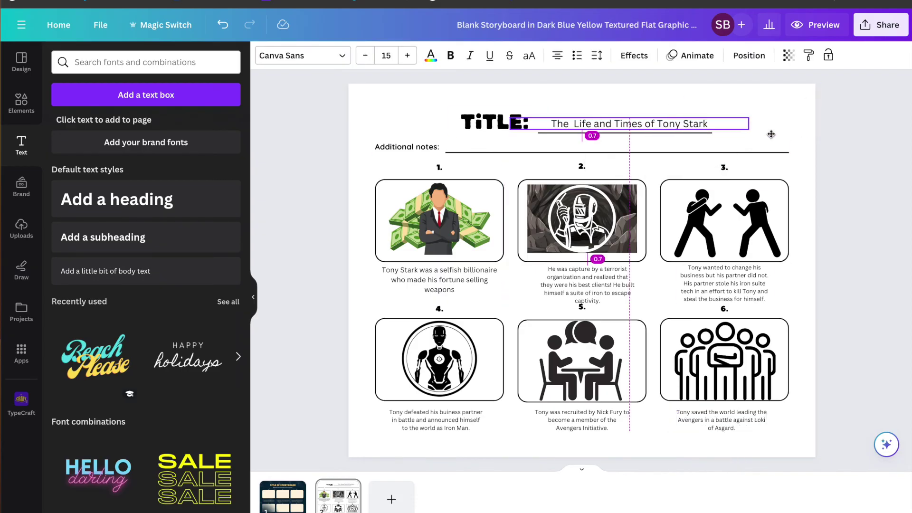